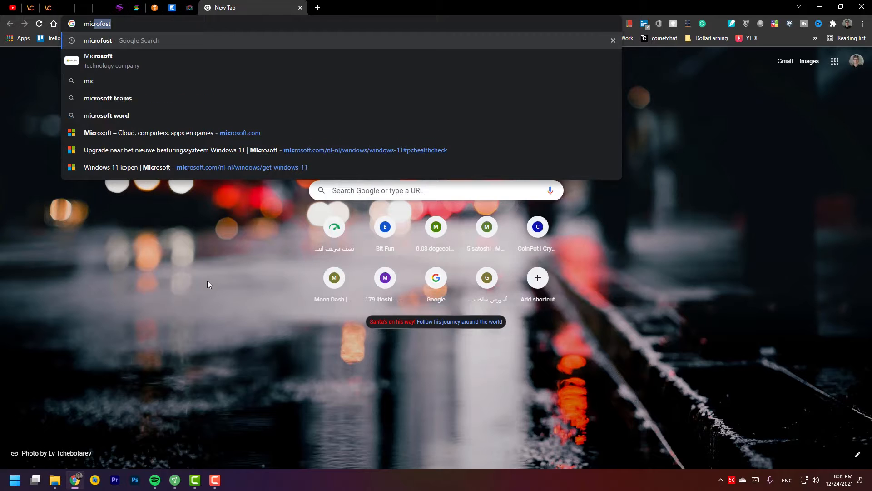
Search Google for Microsoft and open the official Microsoft website result in a new tab.
{"action": "key", "text": "Return"}
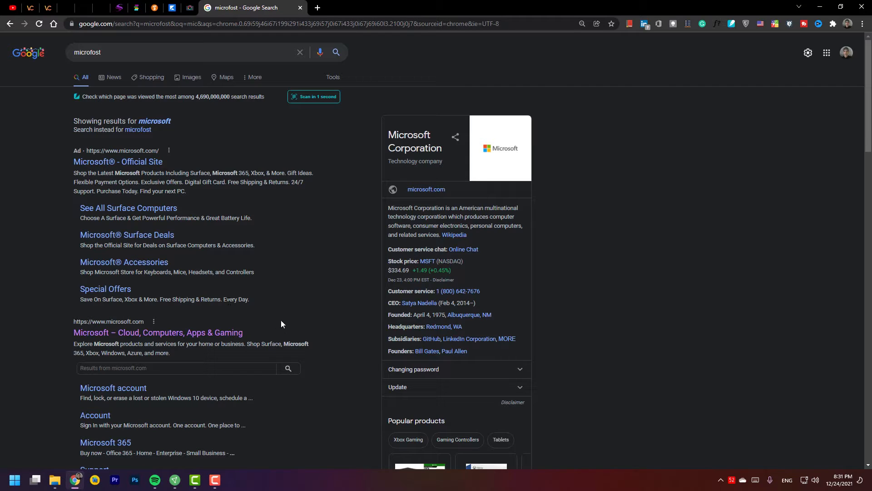
{"action": "middle_click", "coordinate": [233, 334]}
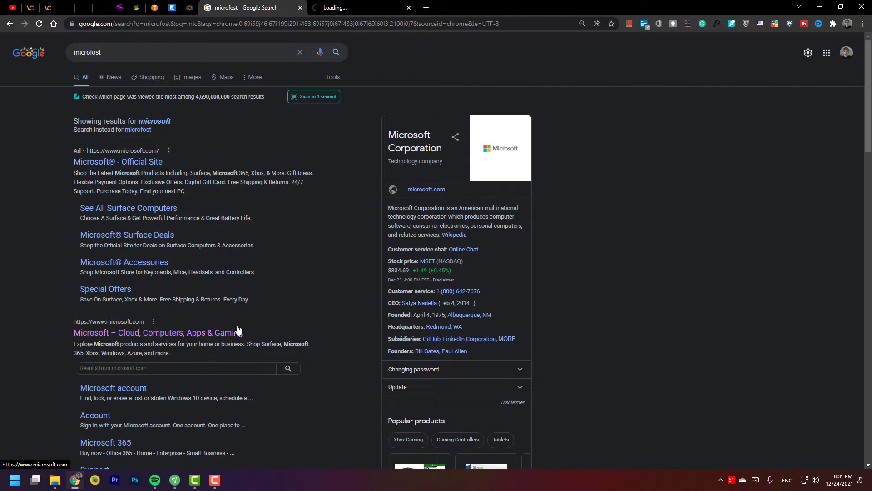
{"action": "left_click", "coordinate": [359, 7]}
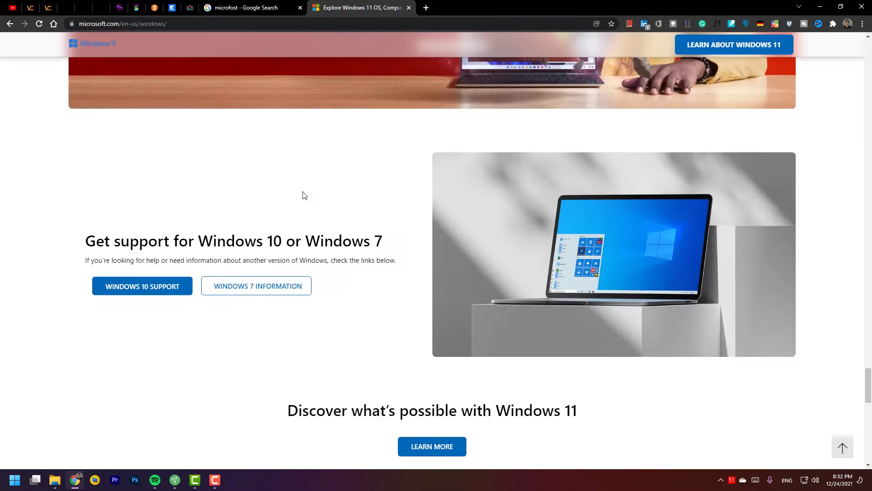
Inspect the Windows page in the developer tools and widen the responsive viewport to 1306 px.
{"action": "scroll", "coordinate": [303, 194], "scroll_direction": "up", "scroll_amount": 1}
{"action": "right_click", "coordinate": [306, 197]}
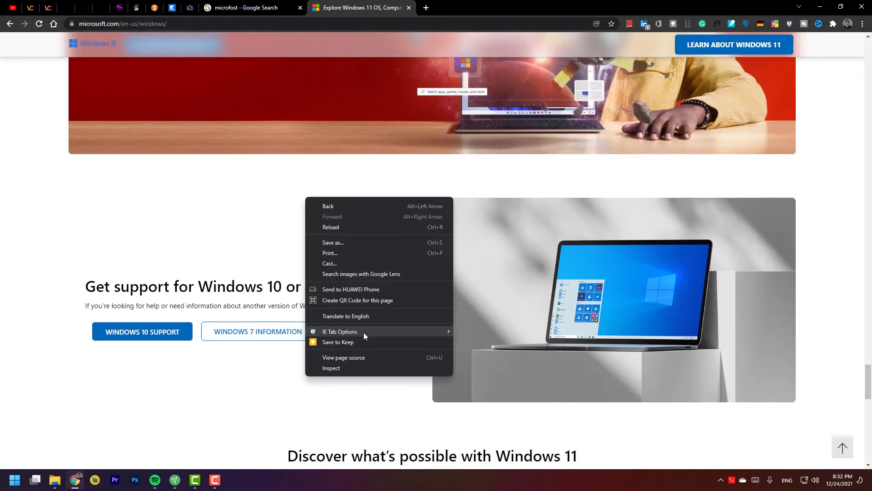
{"action": "left_click", "coordinate": [350, 369]}
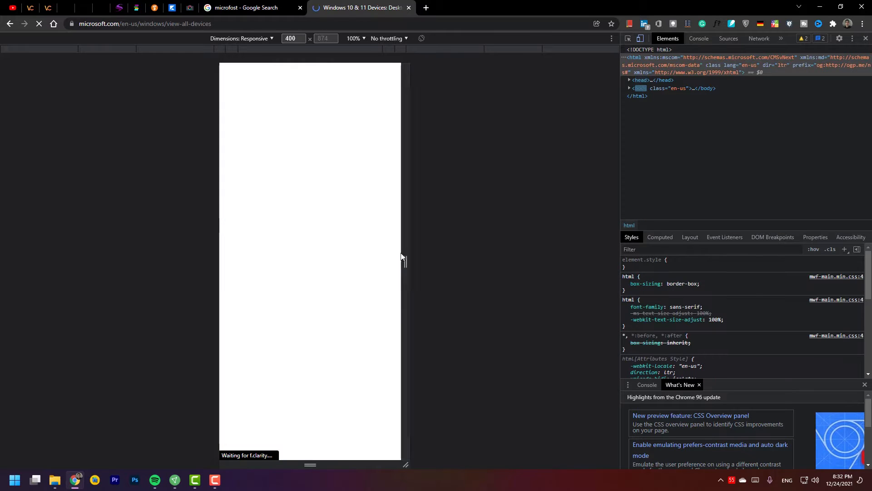
{"action": "left_click_drag", "start_coordinate": [406, 260], "coordinate": [610, 248]}
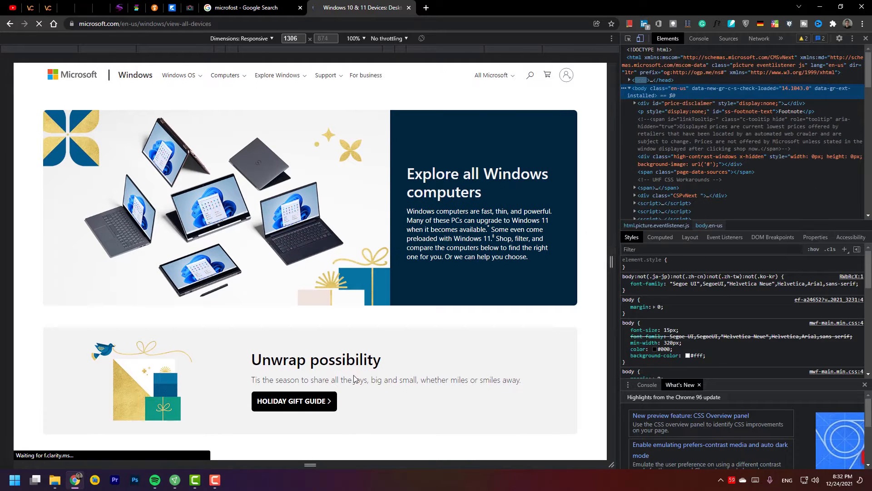
Enter a Windows 11 ISO query in the Microsoft.com site search and take the suggestion "windows 10 iso file".
{"action": "scroll", "coordinate": [338, 233], "scroll_direction": "down", "scroll_amount": 3}
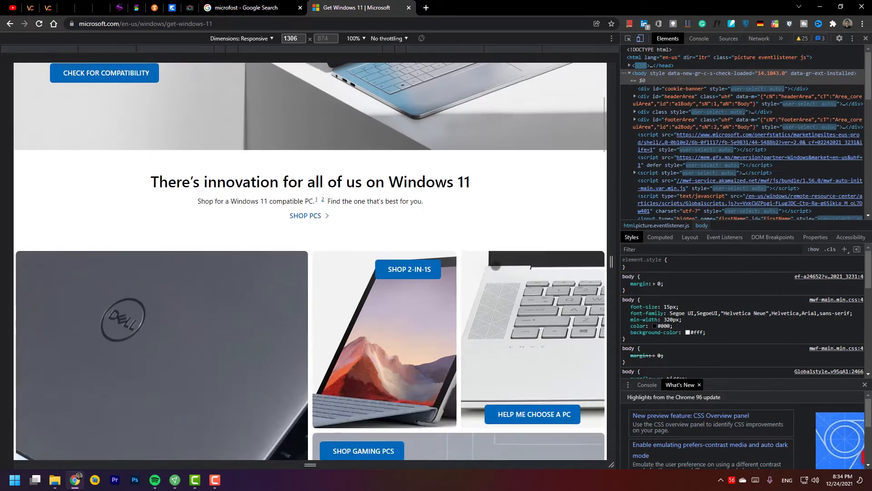
{"action": "scroll", "coordinate": [310, 261], "scroll_direction": "up", "scroll_amount": 5}
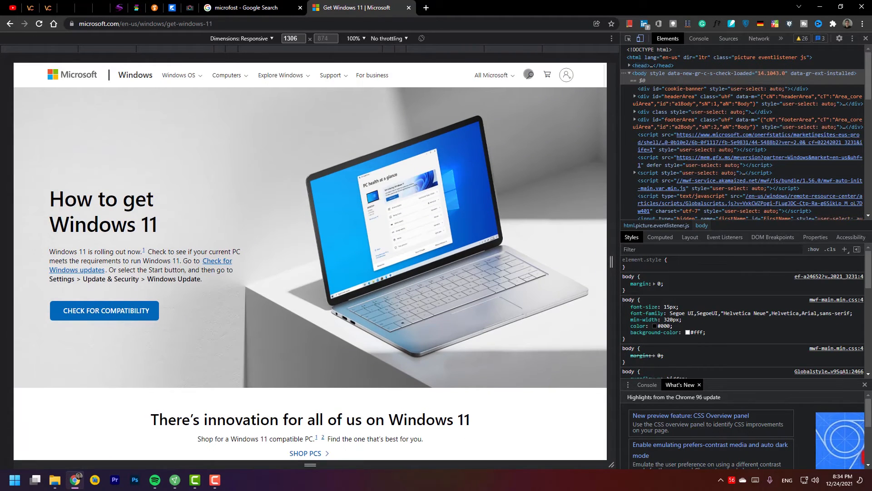
{"action": "left_click", "coordinate": [523, 75]}
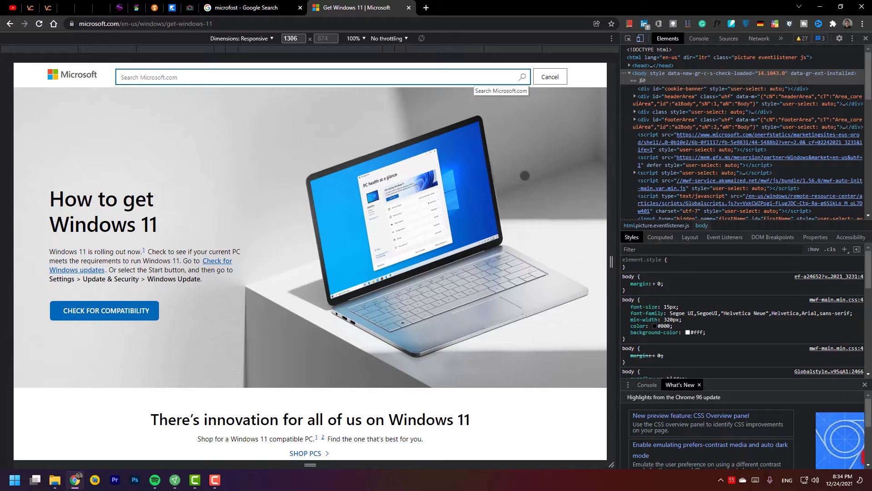
{"action": "type", "text": "windows"}
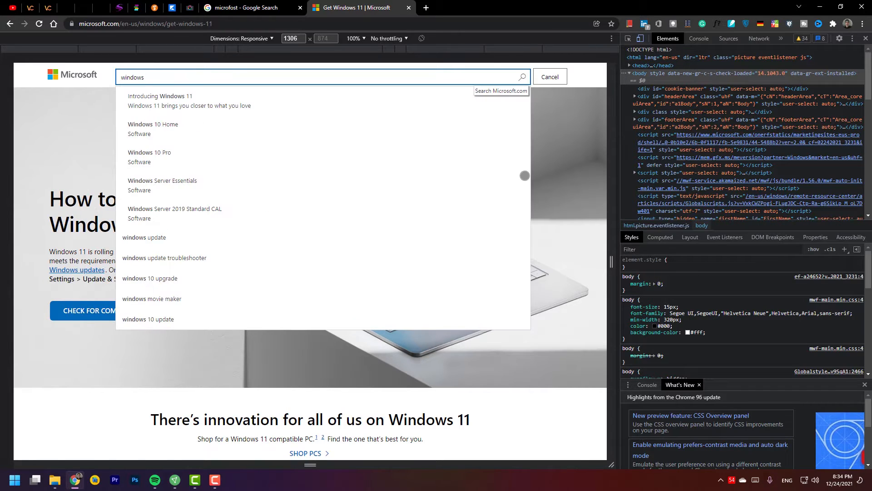
{"action": "type", "text": " 11 iso"}
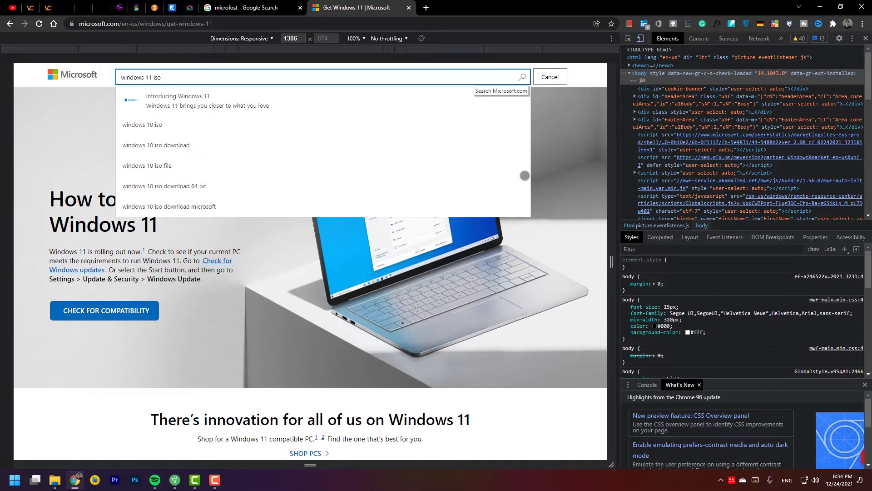
{"action": "type", "text": " fi"}
{"action": "key", "text": "Down"}
{"action": "key", "text": "Down"}
{"action": "key", "text": "Down"}
{"action": "key", "text": "Down"}
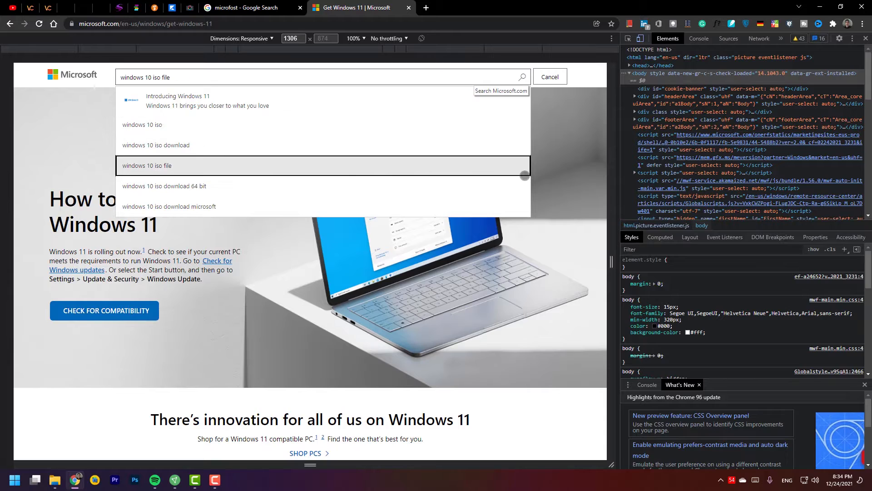
{"action": "key", "text": "Up"}
{"action": "key", "text": "Down"}
Change the site search query to "windows 11 iso file", run it and open the Download Windows 11 result.
{"action": "left_click", "coordinate": [146, 77]}
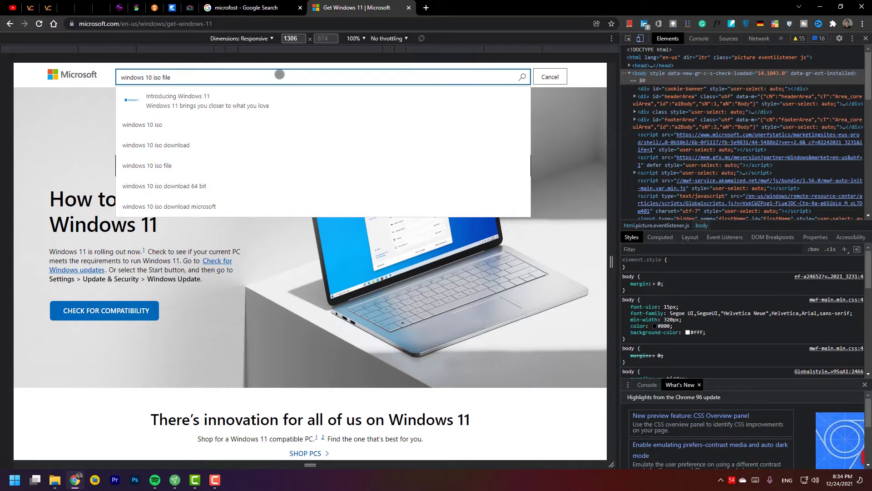
{"action": "type", "text": "1"}
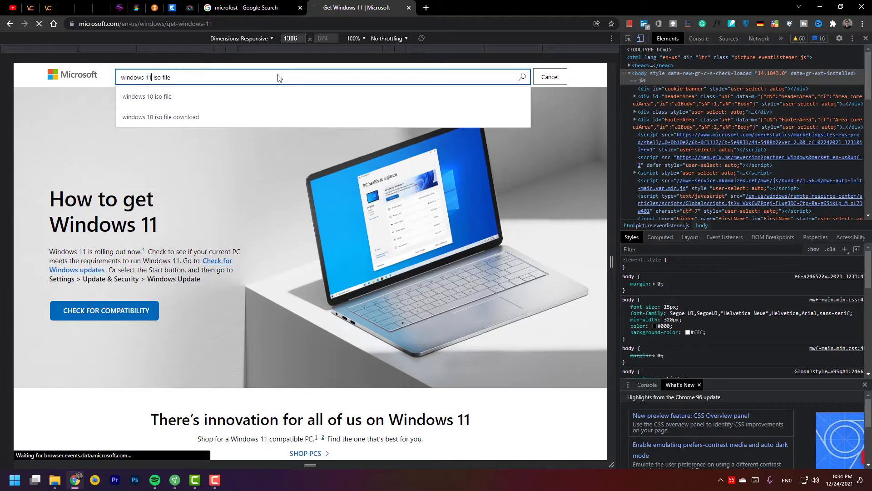
{"action": "key", "text": "Return"}
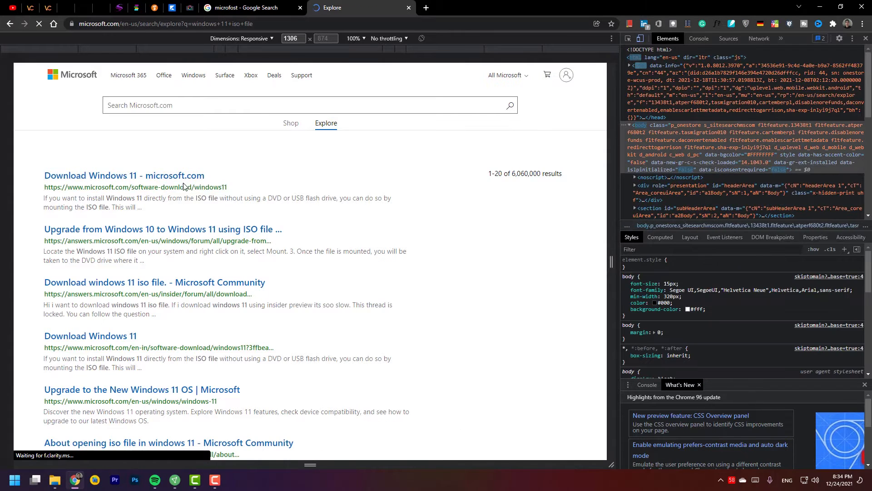
{"action": "left_click", "coordinate": [104, 177]}
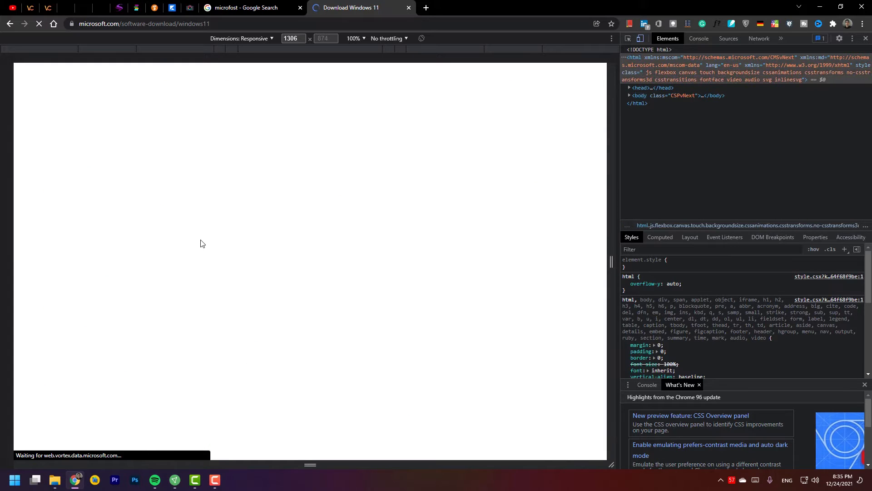
Choose Windows 11 in the Download Windows 11 Disk Image (ISO) section and submit the download request.
{"action": "scroll", "coordinate": [273, 299], "scroll_direction": "down", "scroll_amount": 2}
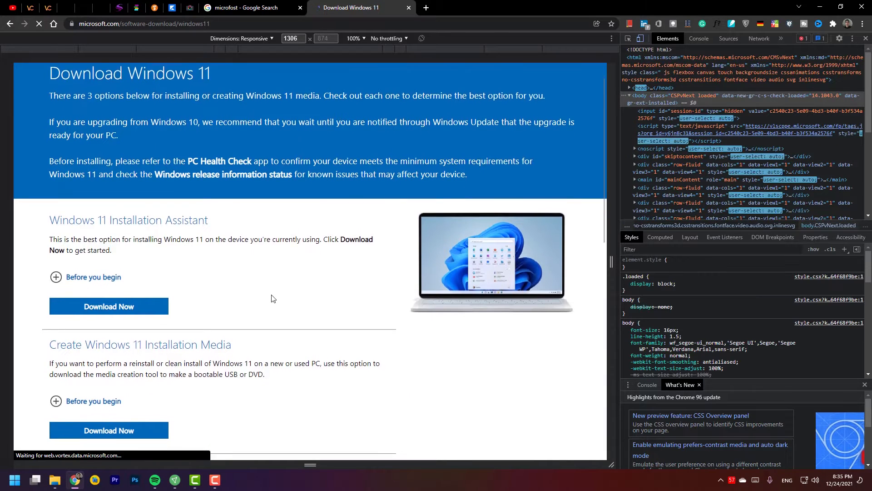
{"action": "scroll", "coordinate": [271, 277], "scroll_direction": "down", "scroll_amount": 1}
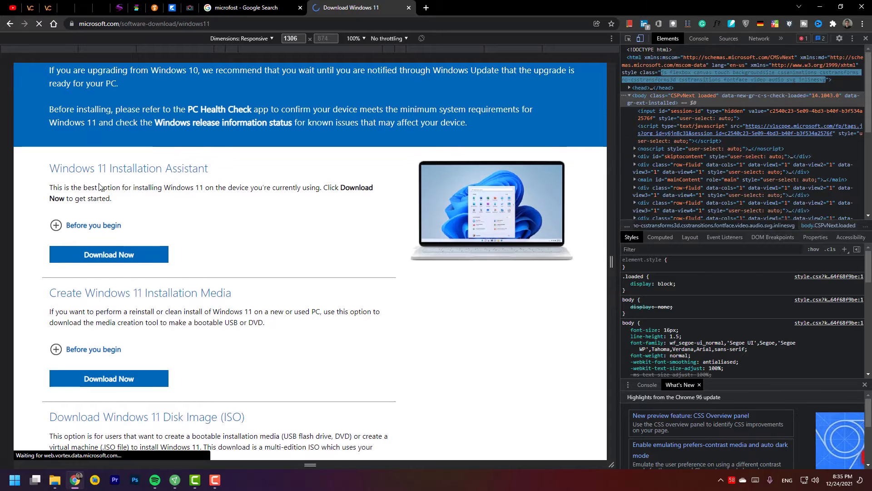
{"action": "scroll", "coordinate": [252, 268], "scroll_direction": "down", "scroll_amount": 2}
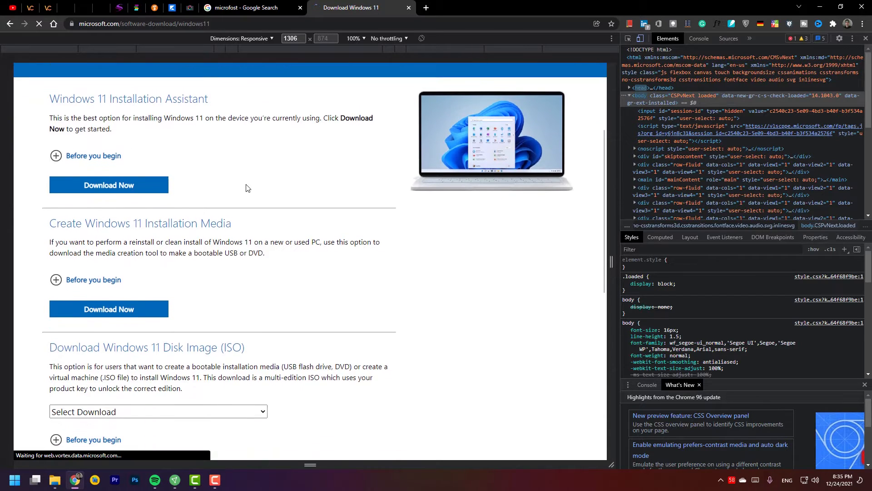
{"action": "scroll", "coordinate": [253, 312], "scroll_direction": "down", "scroll_amount": 2}
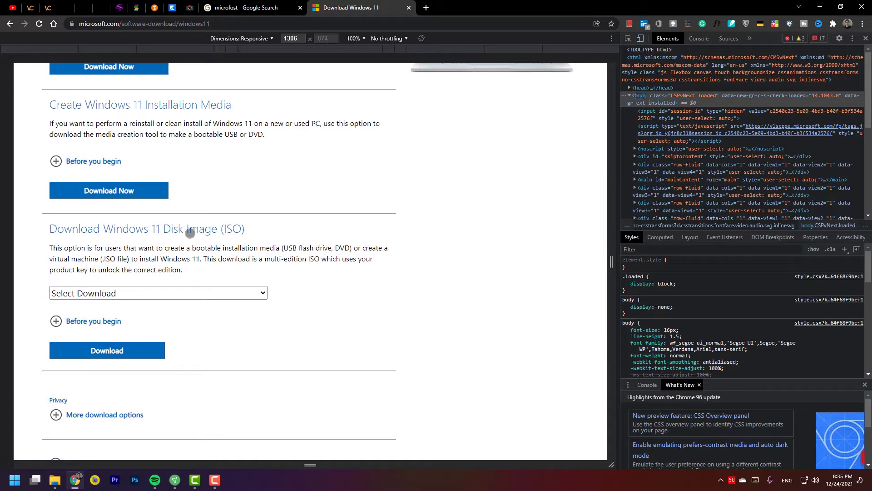
{"action": "scroll", "coordinate": [343, 303], "scroll_direction": "down", "scroll_amount": 1}
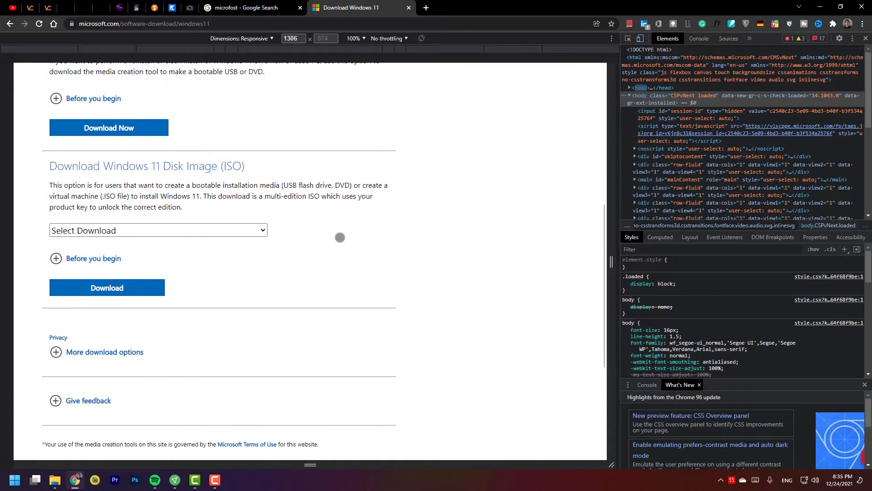
{"action": "left_click", "coordinate": [250, 231]}
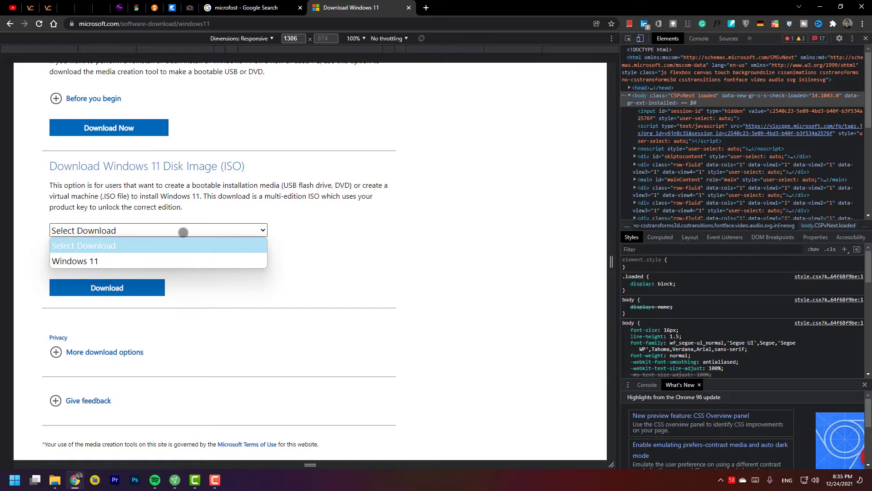
{"action": "left_click", "coordinate": [125, 262]}
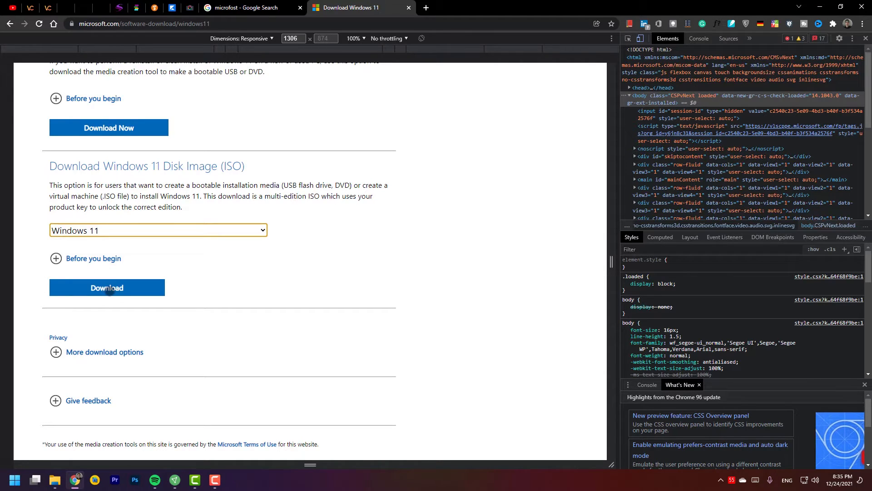
{"action": "left_click", "coordinate": [56, 258]}
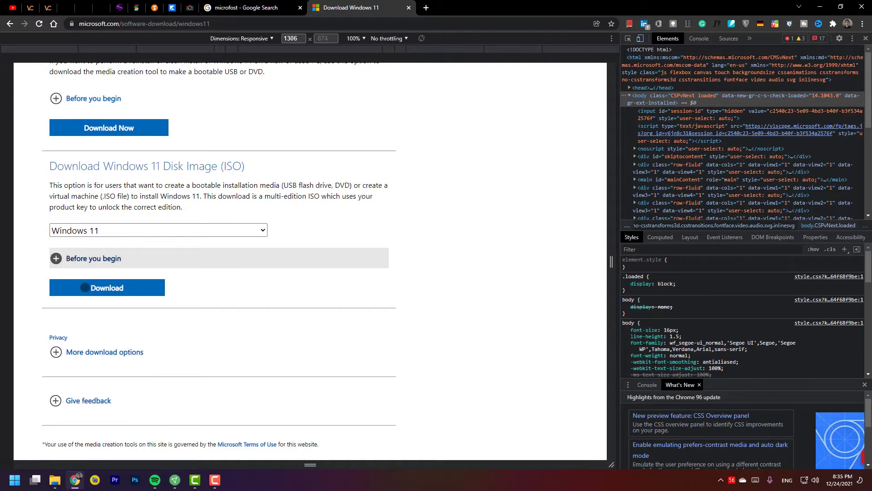
{"action": "left_click", "coordinate": [84, 292]}
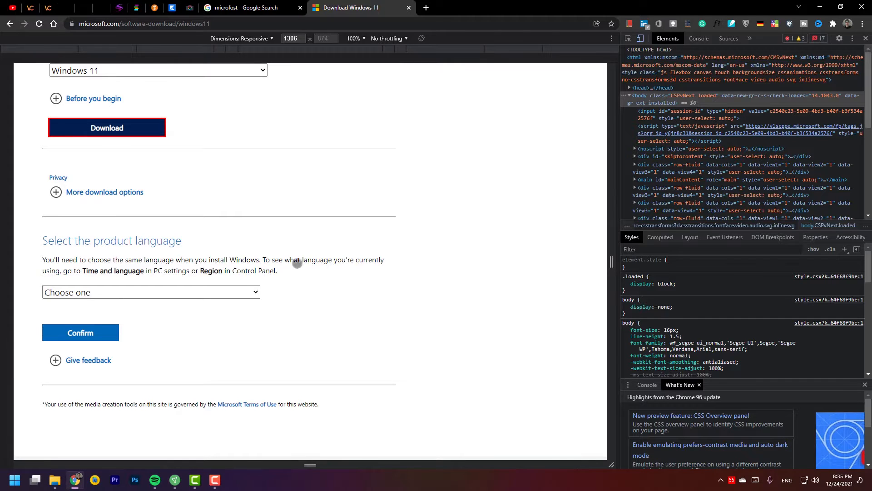
Set the product language to English and confirm it to generate the download link.
{"action": "scroll", "coordinate": [296, 260], "scroll_direction": "down", "scroll_amount": 1}
{"action": "left_click", "coordinate": [204, 248]}
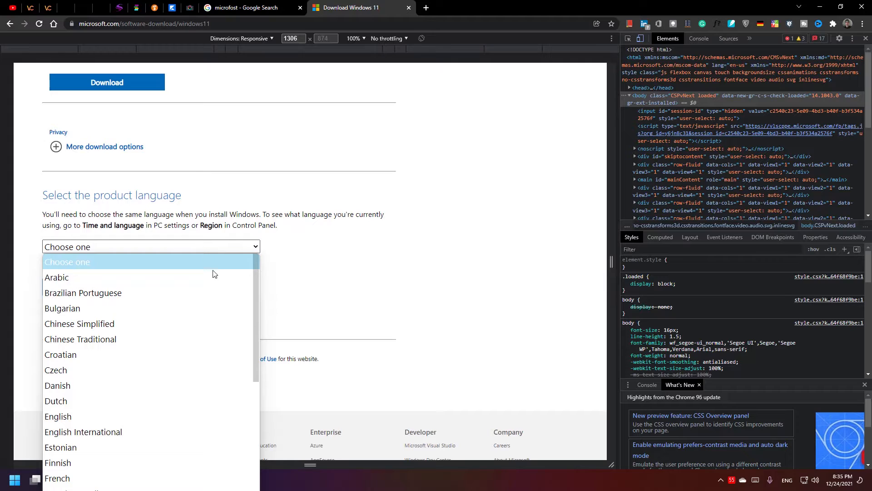
{"action": "scroll", "coordinate": [231, 331], "scroll_direction": "down", "scroll_amount": 4}
{"action": "scroll", "coordinate": [170, 335], "scroll_direction": "down", "scroll_amount": 3}
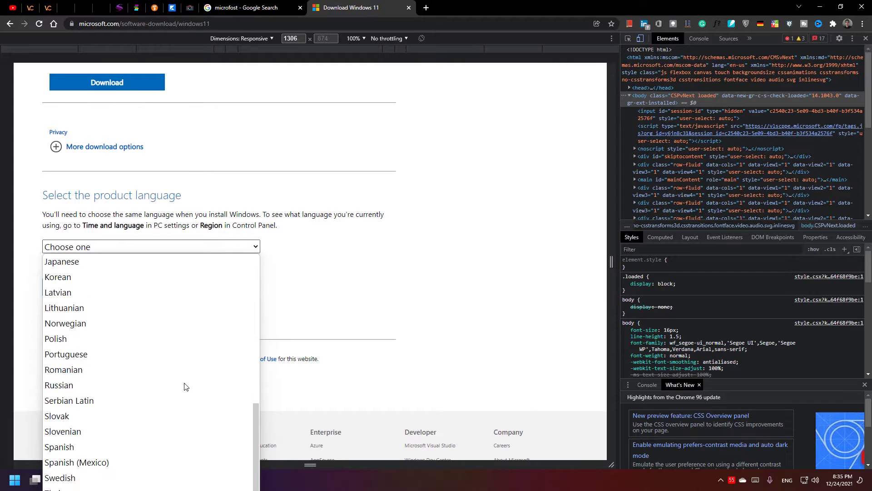
{"action": "scroll", "coordinate": [129, 458], "scroll_direction": "up", "scroll_amount": 6}
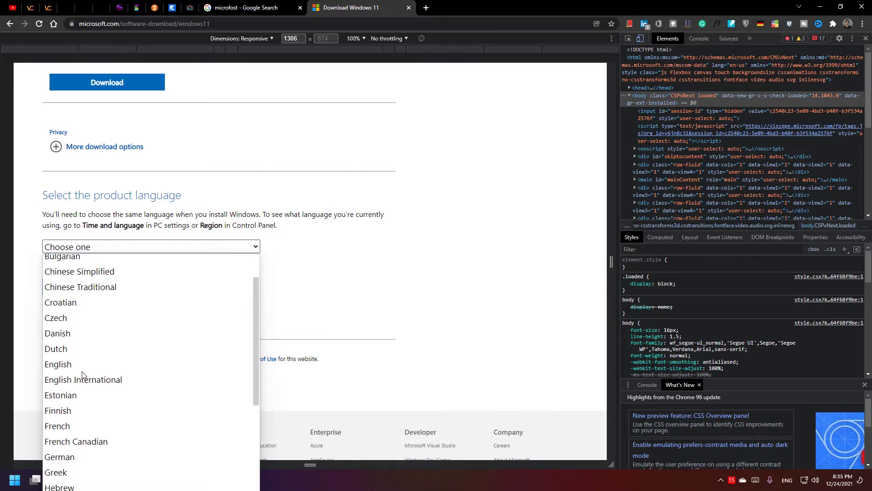
{"action": "left_click", "coordinate": [56, 363]}
{"action": "left_click", "coordinate": [102, 287]}
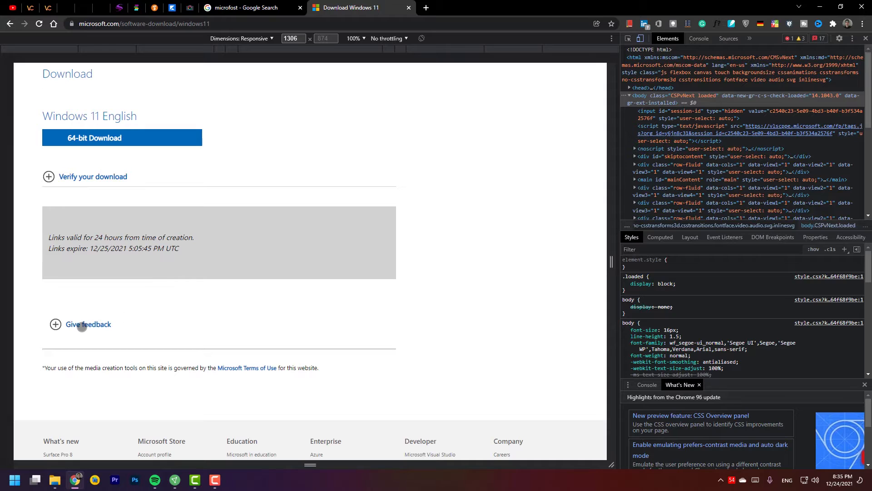
{"action": "scroll", "coordinate": [133, 294], "scroll_direction": "up", "scroll_amount": 2}
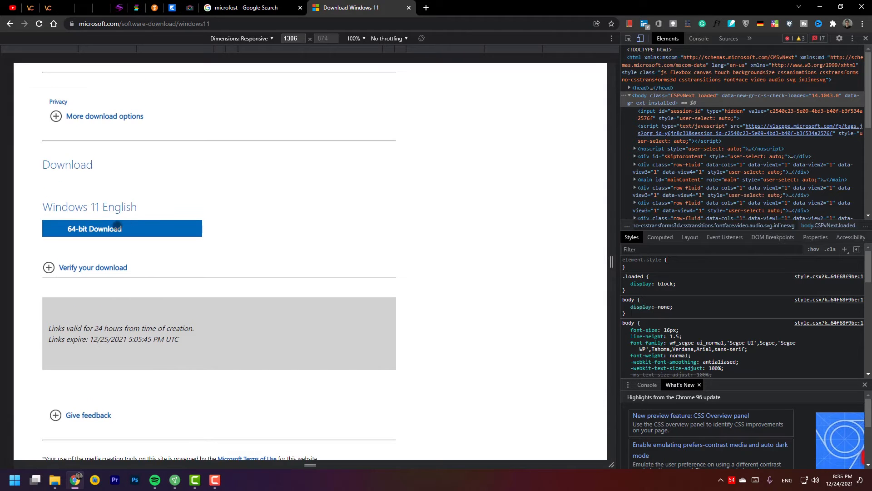
{"action": "left_click", "coordinate": [111, 228]}
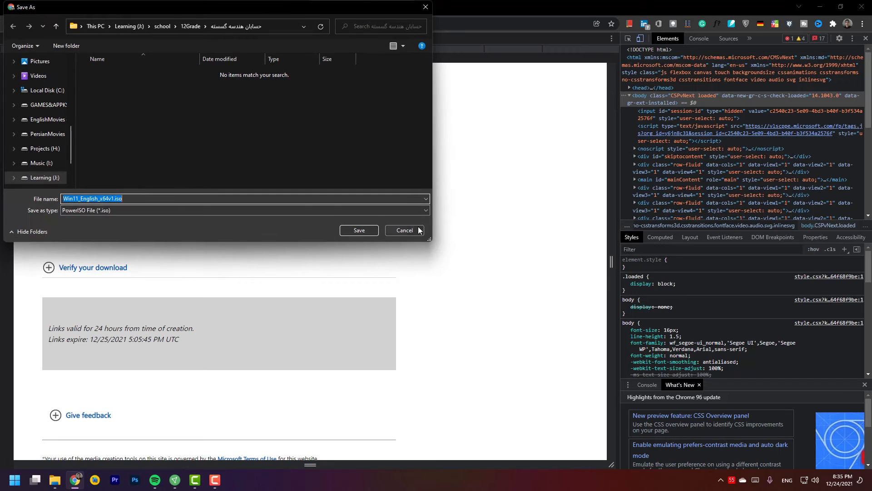
{"action": "left_click", "coordinate": [404, 230]}
Copy the link address of the Windows 11 English 64-bit download and switch to Internet Download Manager.
{"action": "right_click", "coordinate": [140, 228]}
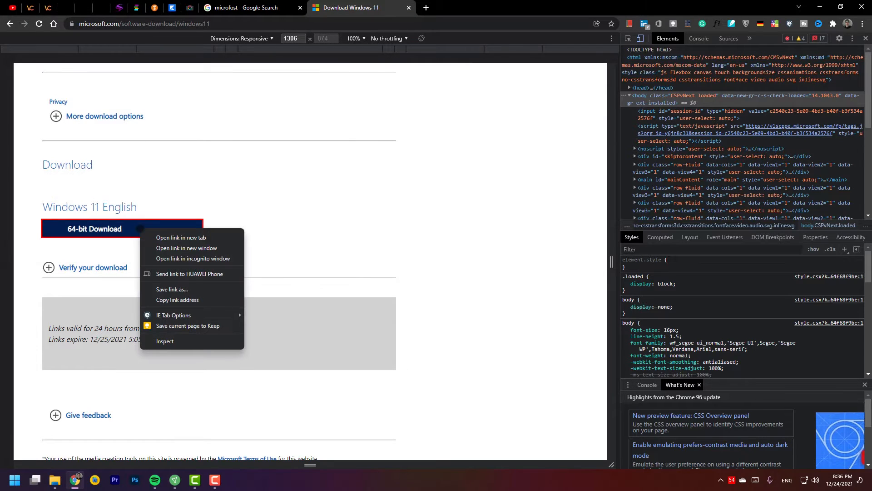
{"action": "left_click", "coordinate": [197, 301]}
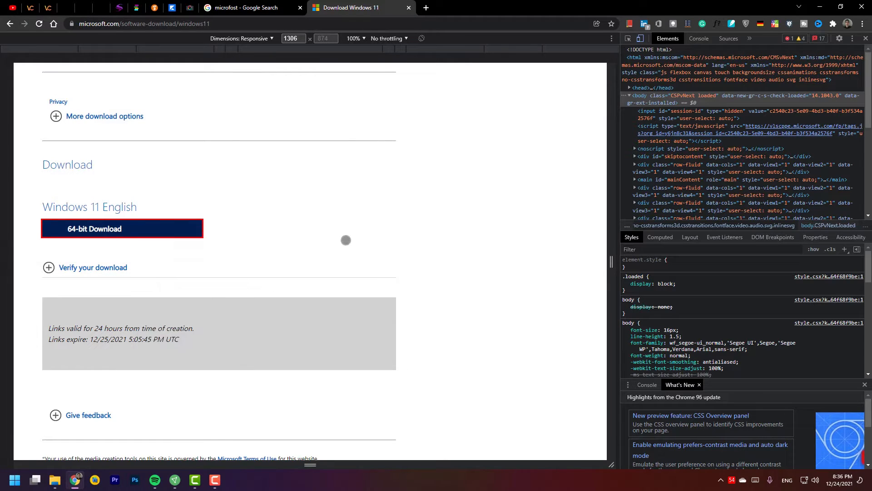
{"action": "key", "text": "super"}
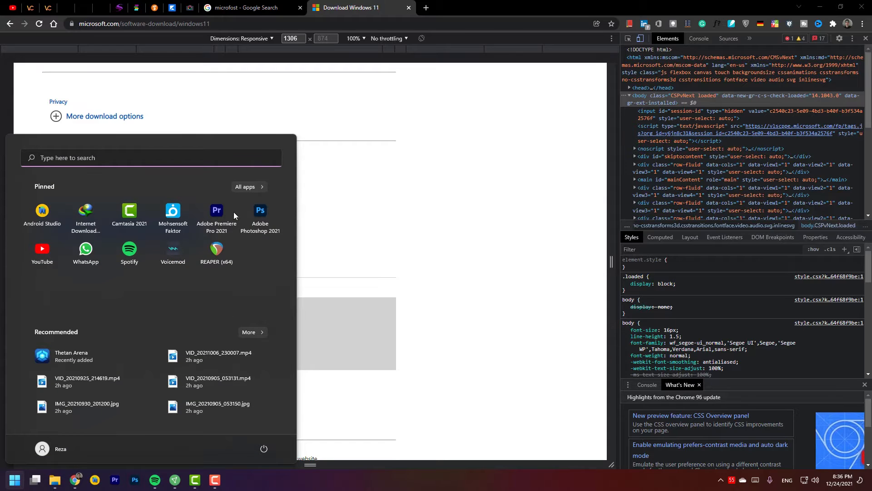
{"action": "left_click", "coordinate": [86, 213]}
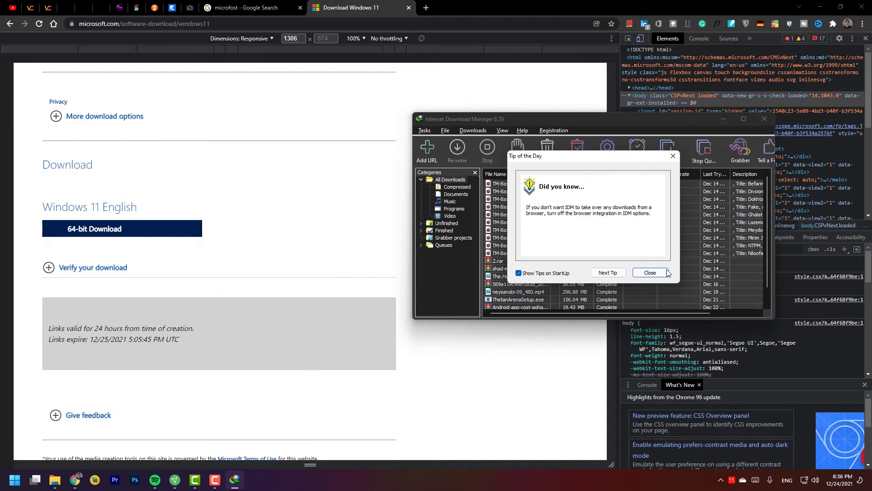
Add the copied Windows 11 ISO link as a new download saved to the Desktop, cancel it and close Internet Download Manager.
{"action": "left_click", "coordinate": [650, 271]}
{"action": "left_click", "coordinate": [428, 150]}
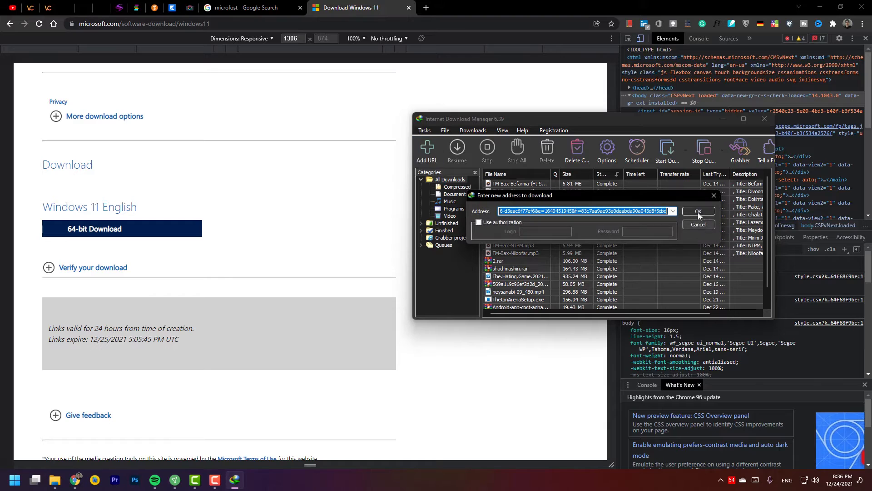
{"action": "left_click", "coordinate": [696, 211]}
{"action": "left_click", "coordinate": [511, 227]}
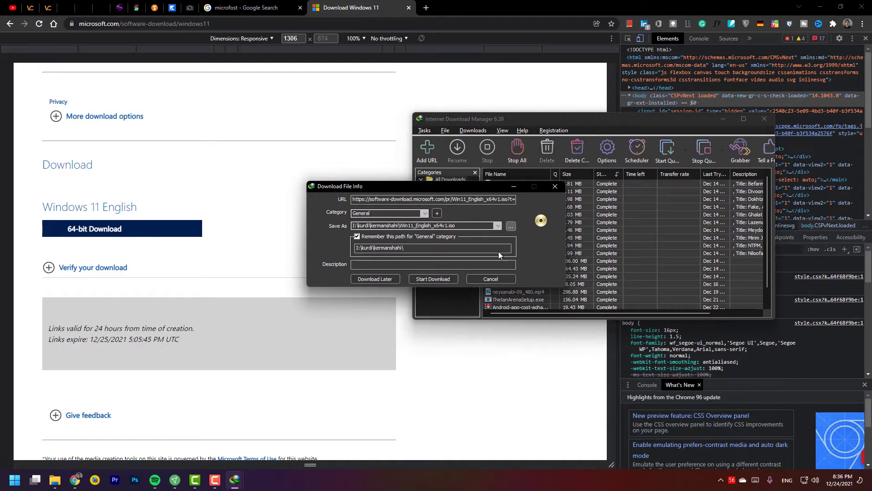
{"action": "scroll", "coordinate": [184, 223], "scroll_direction": "up", "scroll_amount": 1}
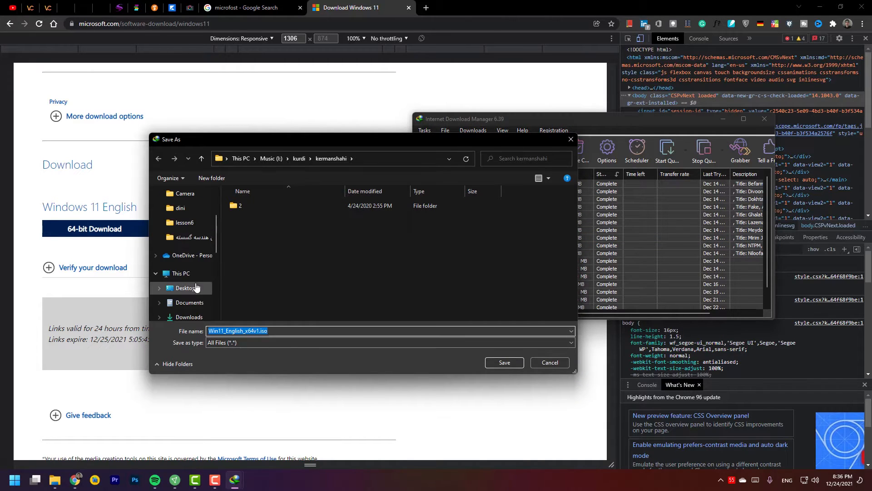
{"action": "left_click", "coordinate": [191, 288]}
{"action": "left_click", "coordinate": [504, 362]}
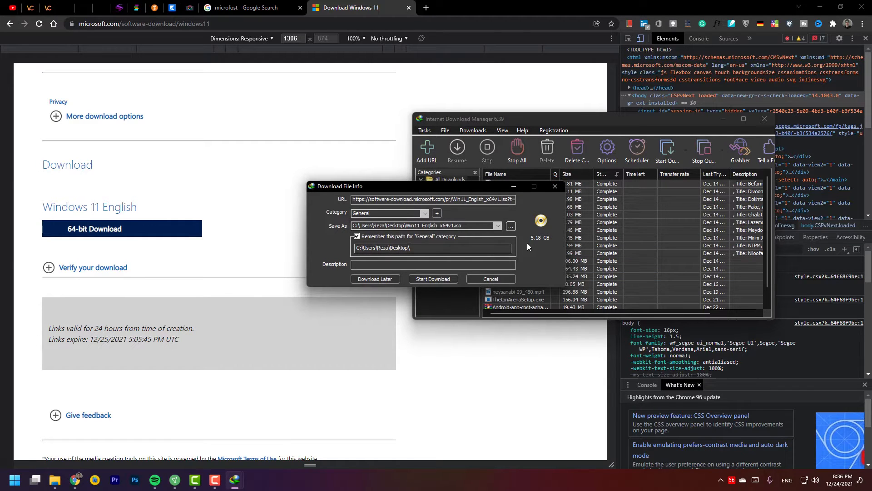
{"action": "left_click", "coordinate": [488, 279]}
{"action": "left_click", "coordinate": [762, 120]}
Look over the Download Windows 11 page, from the installation options to the disk image section and the generated link.
{"action": "scroll", "coordinate": [372, 243], "scroll_direction": "up", "scroll_amount": 10}
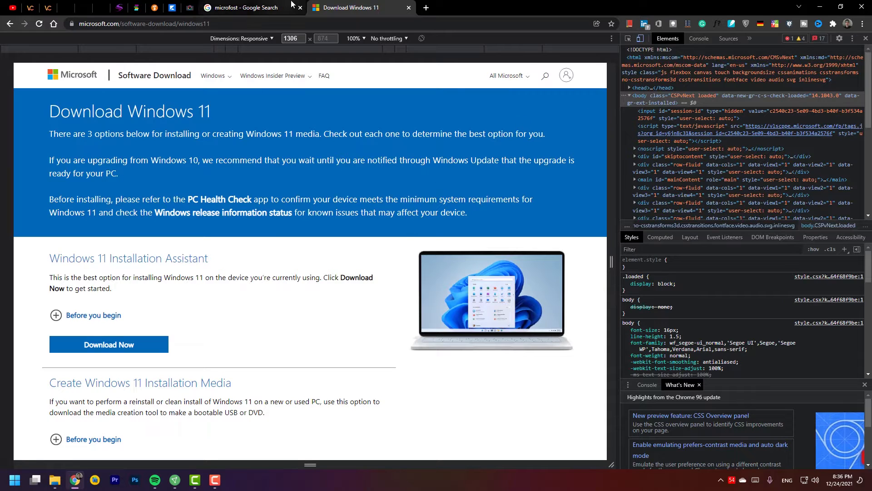
{"action": "right_click", "coordinate": [436, 112]}
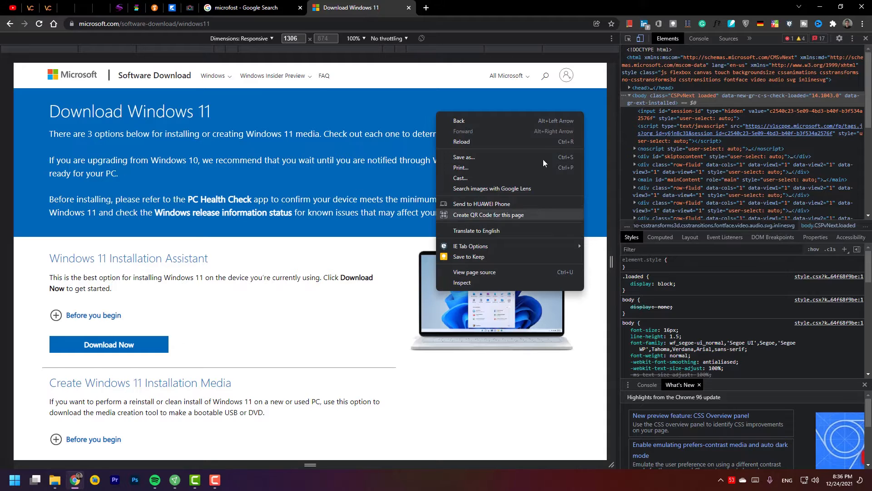
{"action": "left_click", "coordinate": [393, 105]}
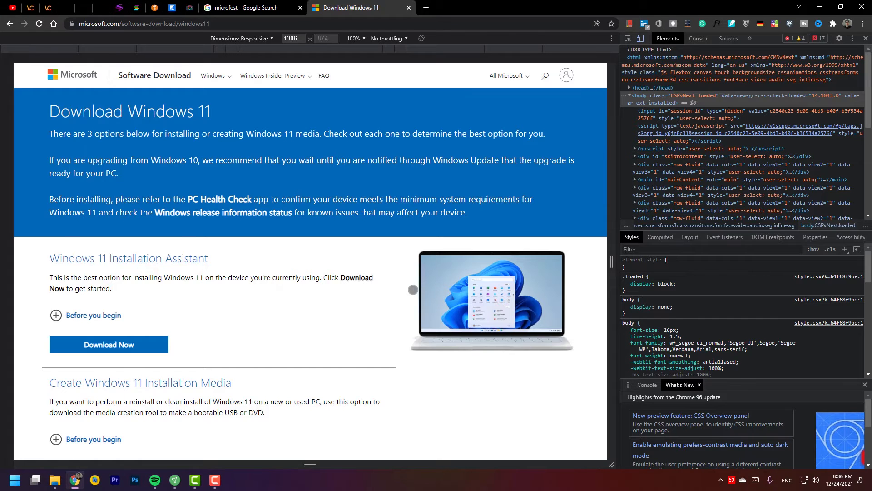
{"action": "scroll", "coordinate": [394, 299], "scroll_direction": "down", "scroll_amount": 6}
{"action": "scroll", "coordinate": [394, 299], "scroll_direction": "down", "scroll_amount": 10}
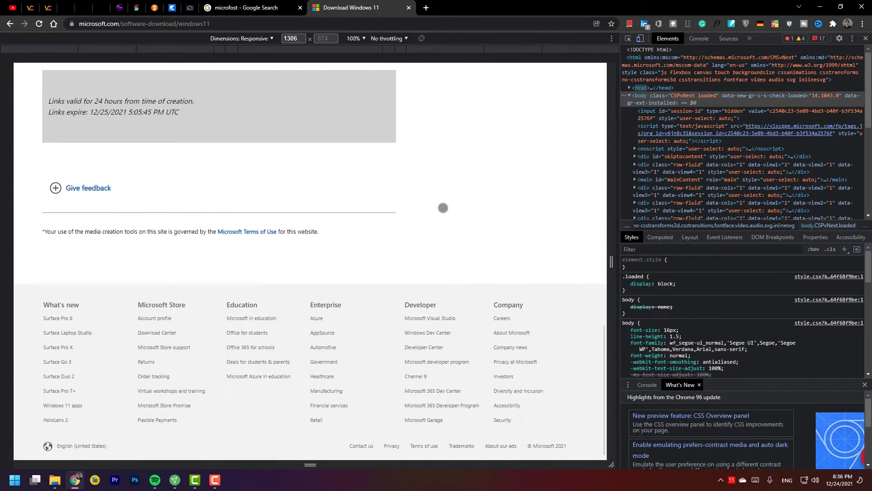
{"action": "scroll", "coordinate": [376, 190], "scroll_direction": "up", "scroll_amount": 5}
{"action": "scroll", "coordinate": [376, 190], "scroll_direction": "up", "scroll_amount": 5}
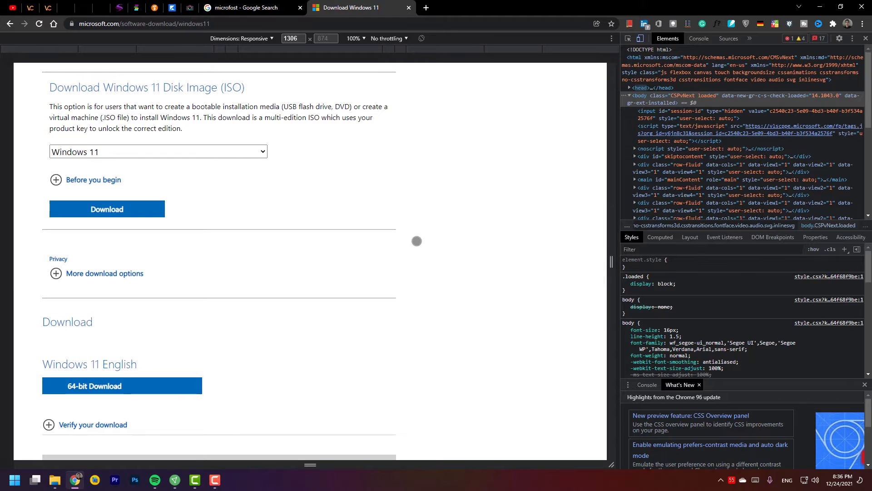
{"action": "scroll", "coordinate": [403, 176], "scroll_direction": "up", "scroll_amount": 10}
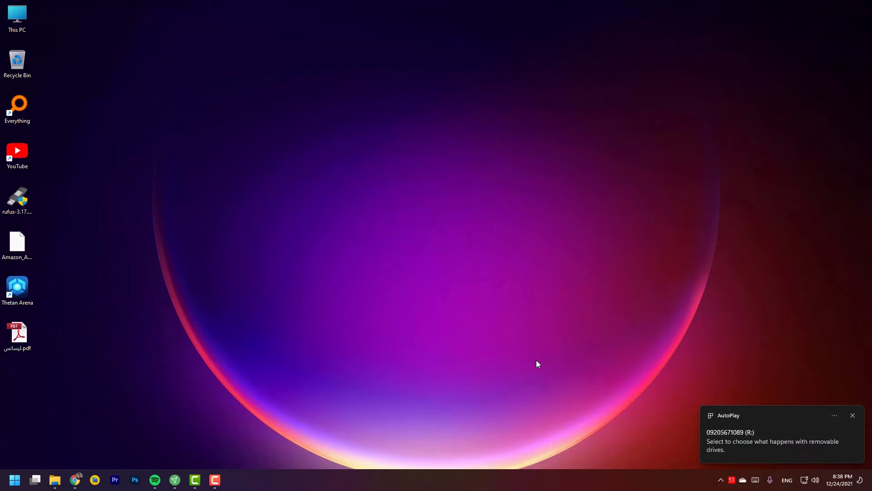
Check the connected drives in This PC for the USB flash drive and close File Explorer.
{"action": "key", "text": "super+e"}
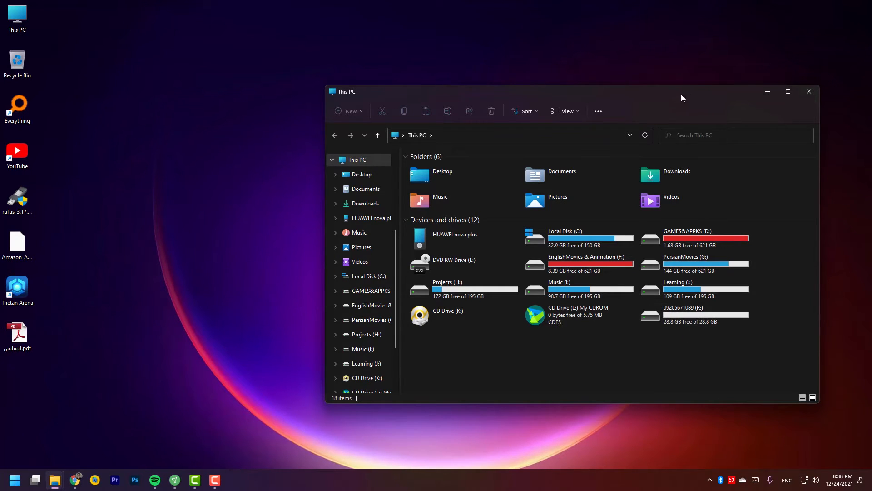
{"action": "left_click_drag", "start_coordinate": [682, 95], "coordinate": [579, 73]}
{"action": "left_click", "coordinate": [706, 70]}
{"action": "left_click_drag", "start_coordinate": [149, 154], "coordinate": [164, 266]}
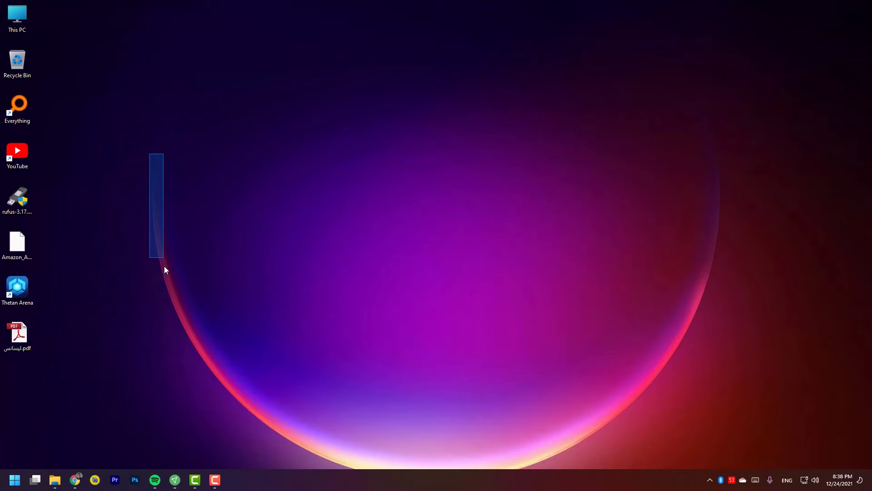
Launch Rufus and load en-us_windows_11_business_editions_x64_dvd_3a304c08.iso from the windows11business folder on drive D as the boot image.
{"action": "double_click", "coordinate": [17, 197]}
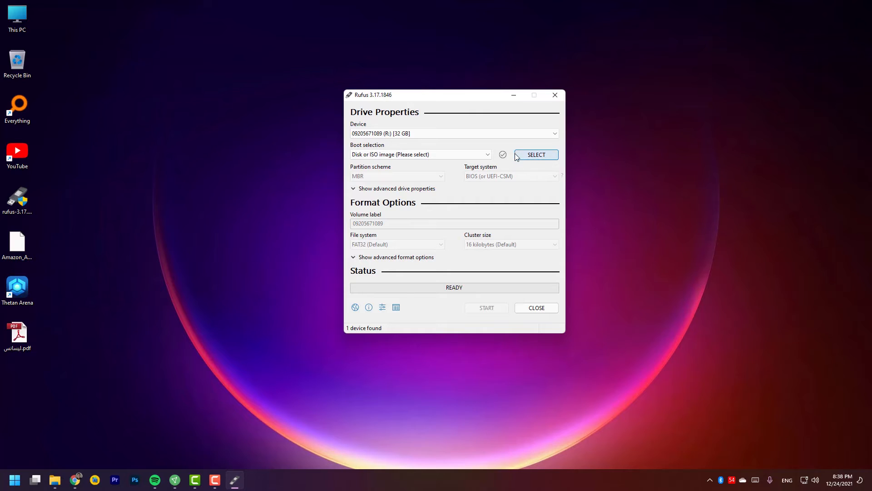
{"action": "left_click", "coordinate": [538, 159]}
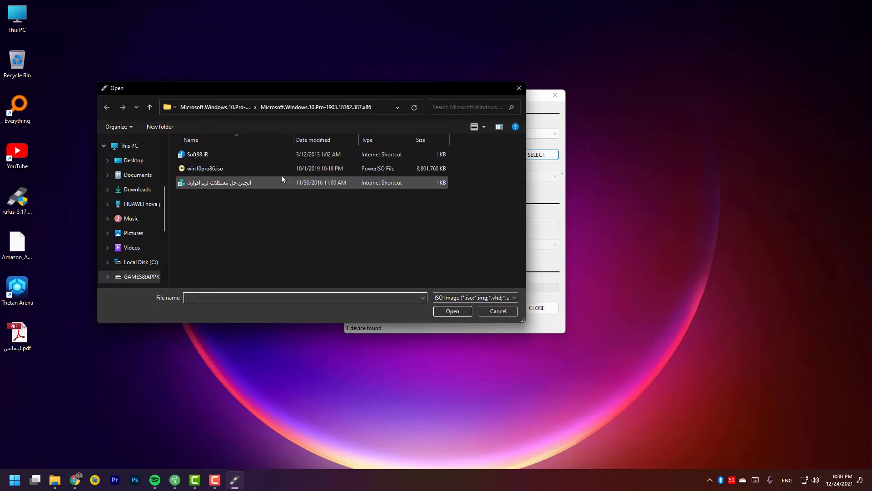
{"action": "left_click", "coordinate": [220, 111]}
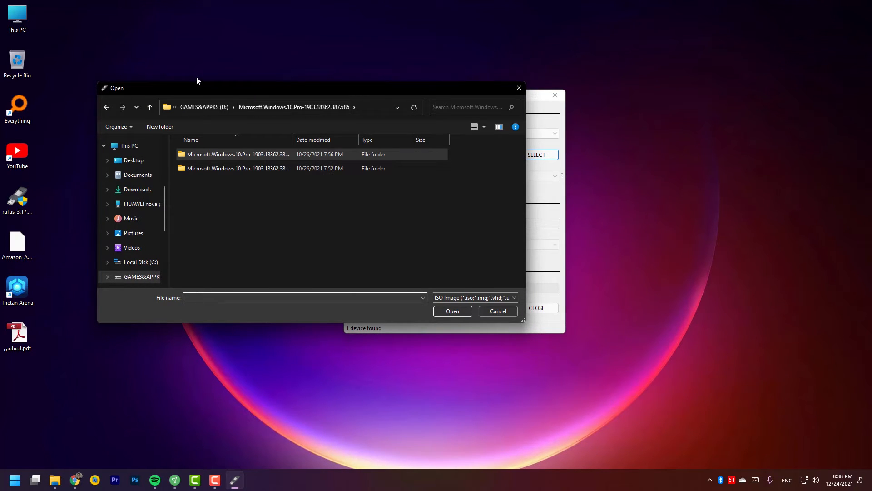
{"action": "left_click", "coordinate": [204, 107]}
{"action": "scroll", "coordinate": [318, 218], "scroll_direction": "down", "scroll_amount": 6}
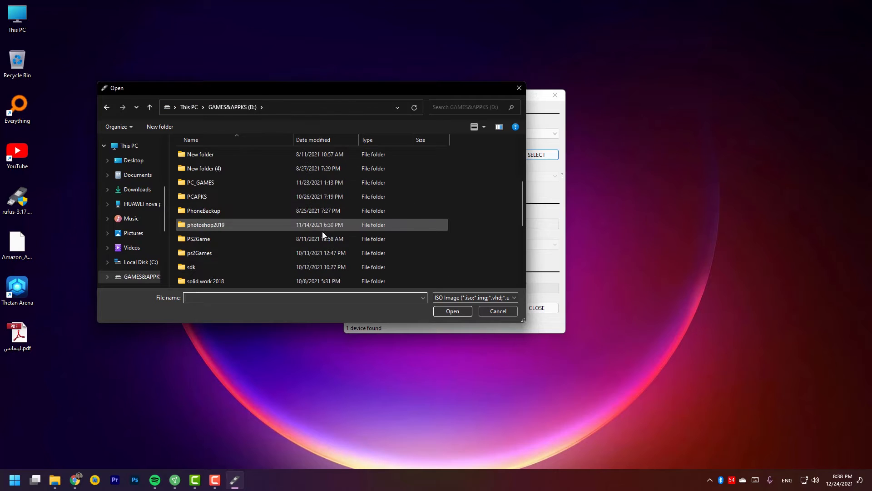
{"action": "scroll", "coordinate": [334, 233], "scroll_direction": "down", "scroll_amount": 5}
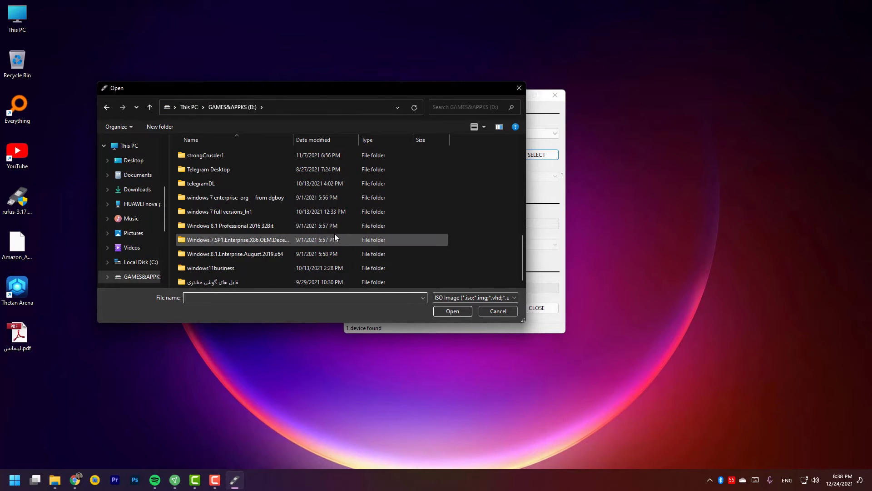
{"action": "double_click", "coordinate": [287, 267]}
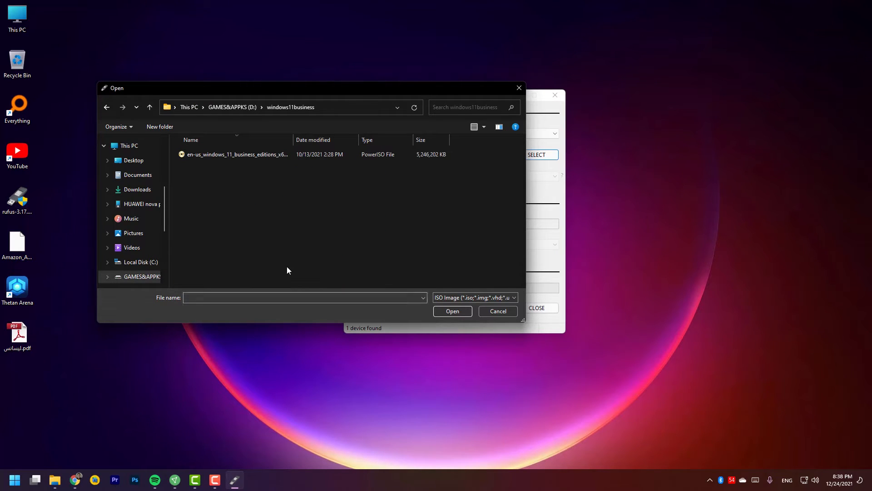
{"action": "double_click", "coordinate": [297, 156]}
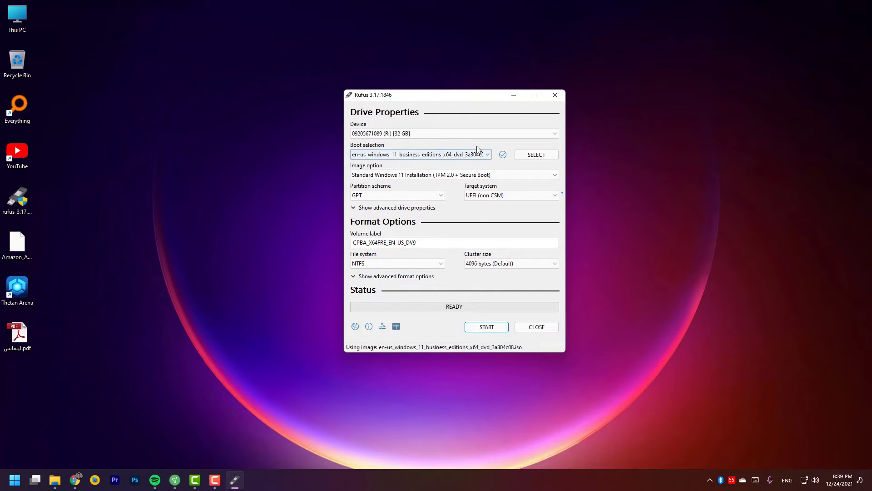
Examine the device list, the partition scheme choices and the volume label field for the USB drive.
{"action": "left_click", "coordinate": [425, 133]}
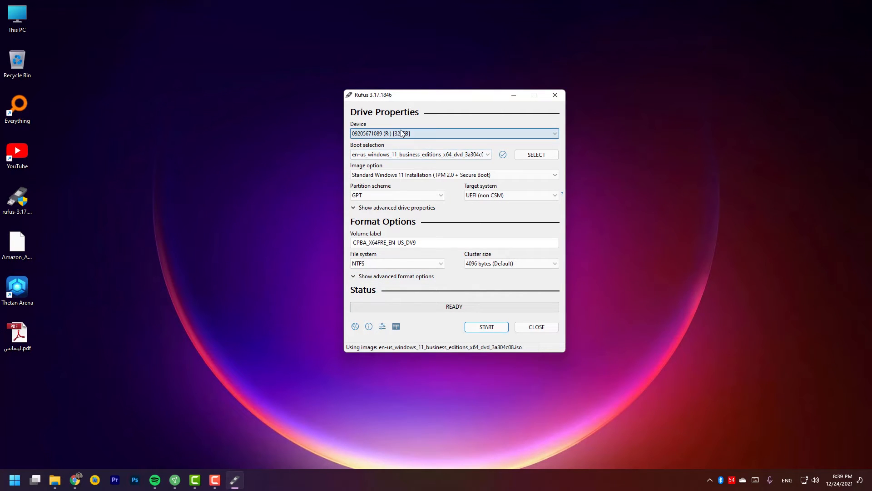
{"action": "left_click", "coordinate": [375, 133]}
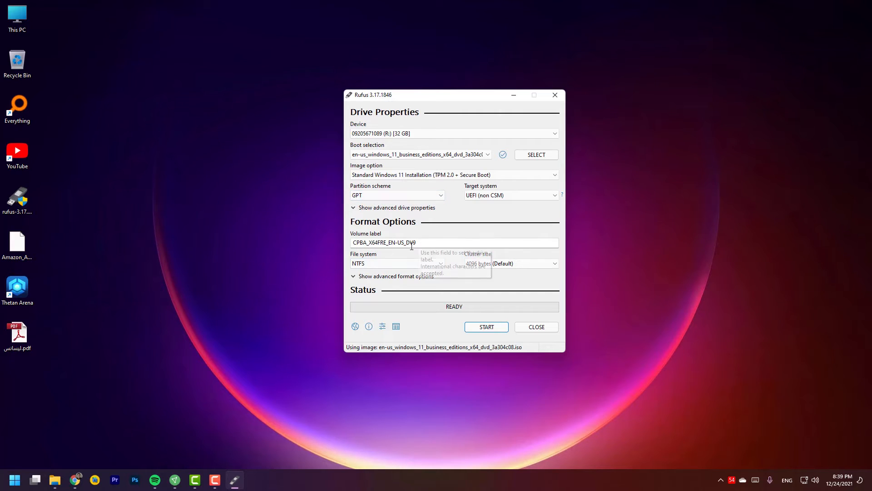
{"action": "left_click", "coordinate": [387, 195]}
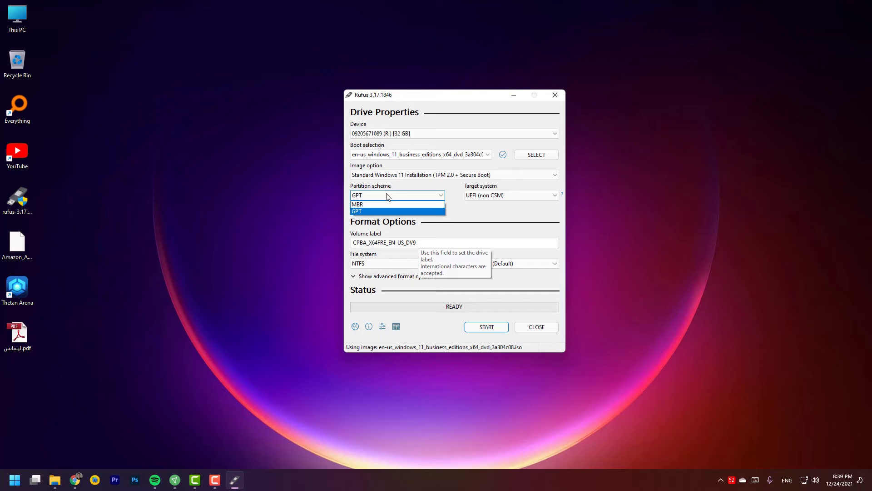
{"action": "left_click", "coordinate": [387, 196]}
{"action": "left_click", "coordinate": [439, 242]}
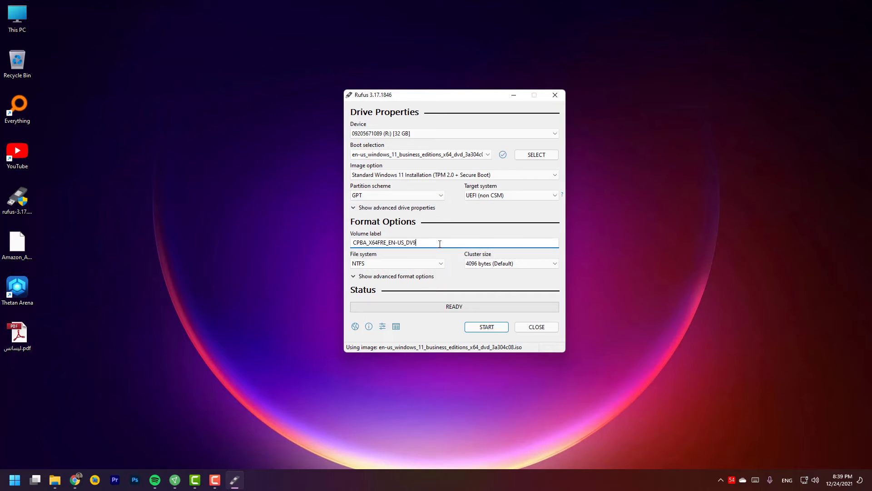
{"action": "left_click", "coordinate": [408, 201]}
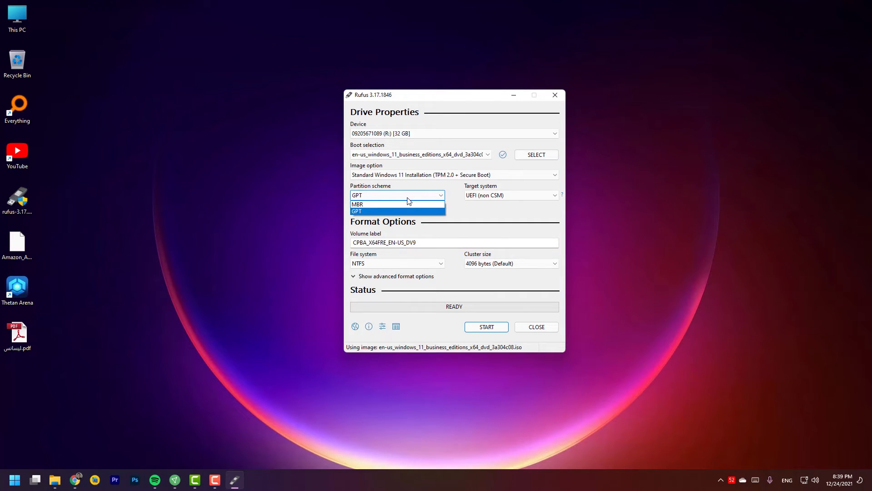
{"action": "left_click", "coordinate": [408, 197]}
{"action": "left_click", "coordinate": [407, 197]}
{"action": "left_click", "coordinate": [405, 196]}
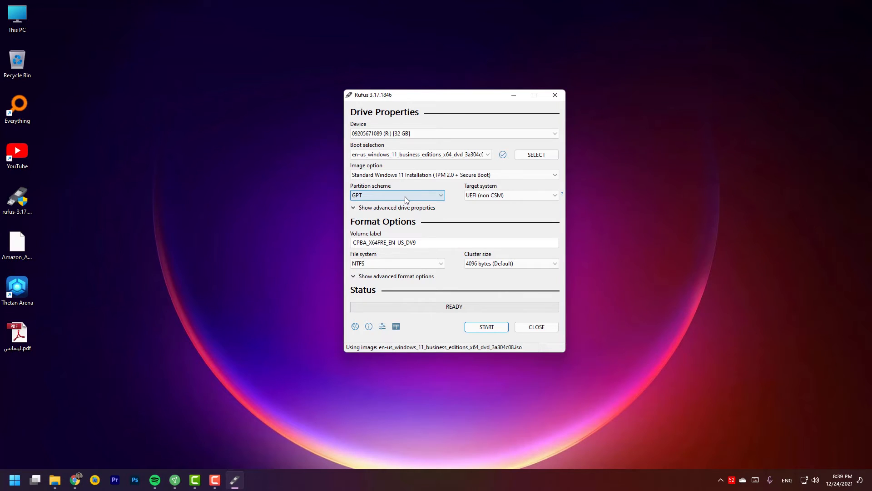
{"action": "left_click", "coordinate": [407, 198]}
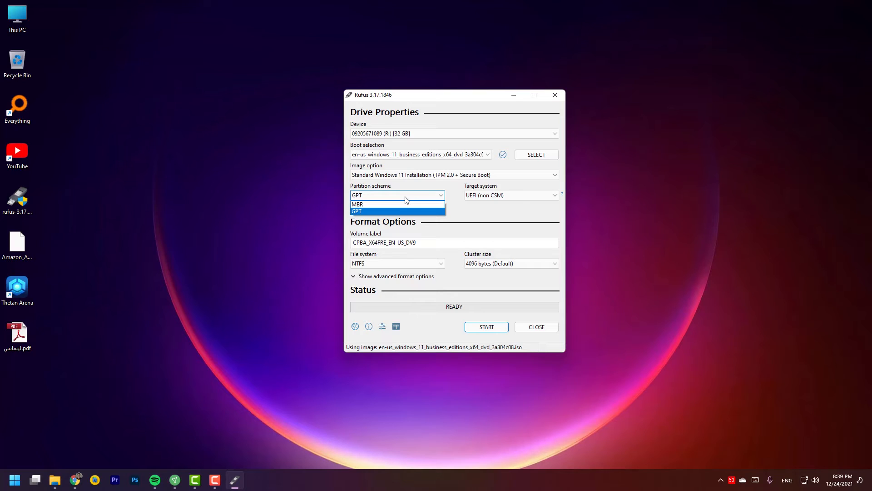
{"action": "left_click", "coordinate": [405, 197]}
Set the USB drive's partition scheme to MBR.
{"action": "left_click", "coordinate": [405, 198]}
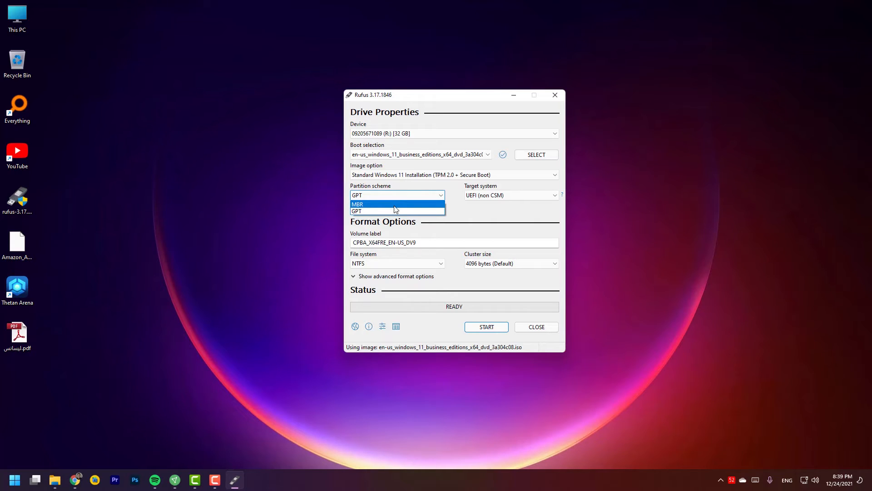
{"action": "left_click", "coordinate": [396, 204]}
{"action": "left_click", "coordinate": [388, 195]}
{"action": "left_click", "coordinate": [388, 195]}
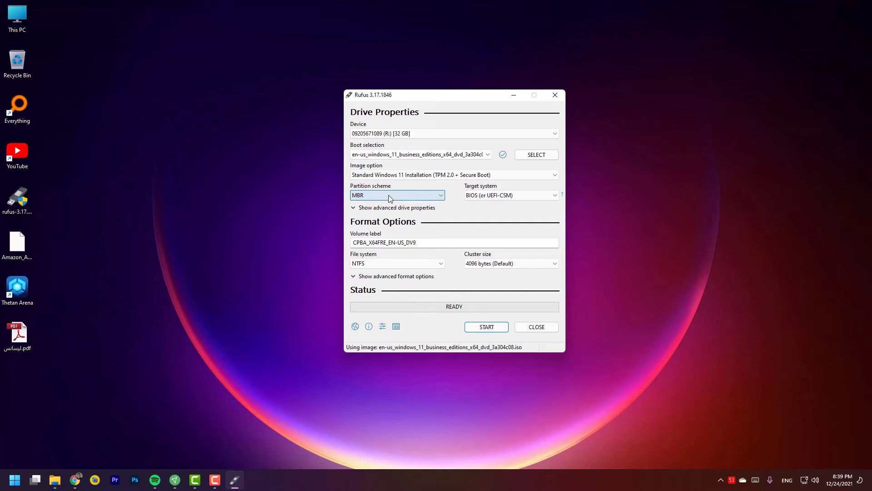
Examine the MBR and GPT choices for the USB drive's partition scheme without changing the setting.
{"action": "left_click", "coordinate": [388, 195]}
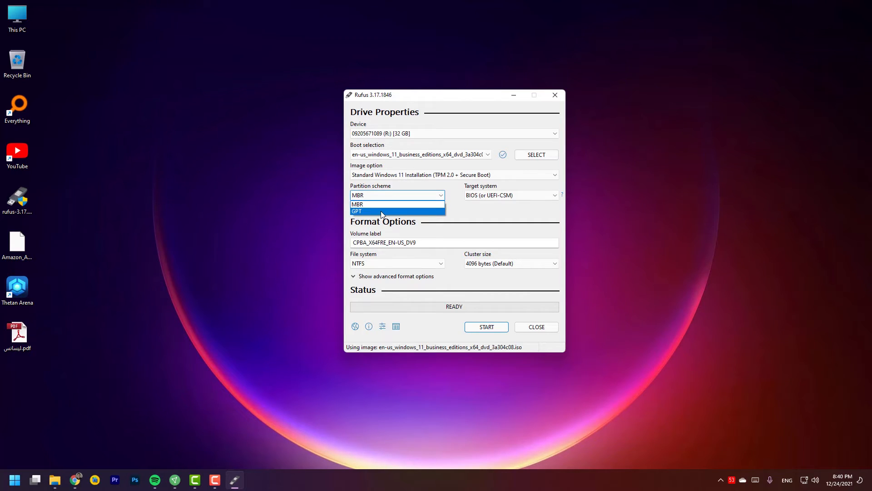
{"action": "left_click", "coordinate": [374, 188]}
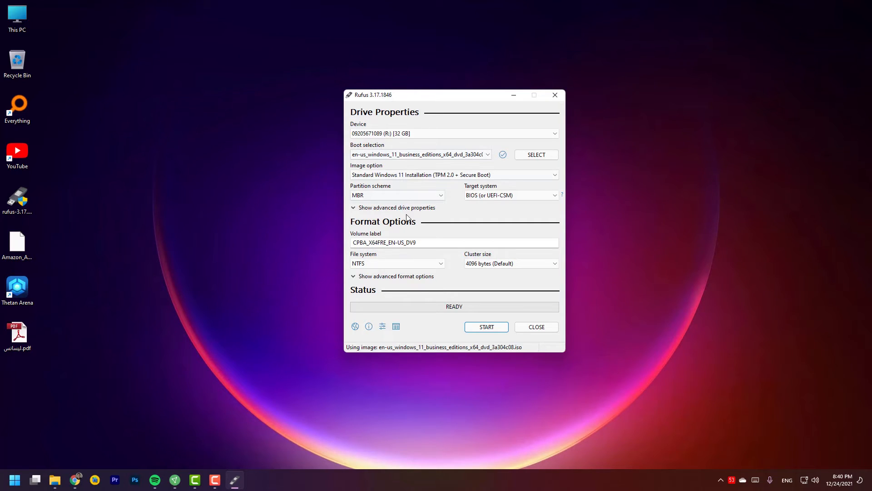
{"action": "left_click", "coordinate": [407, 196]}
{"action": "left_click", "coordinate": [406, 196]}
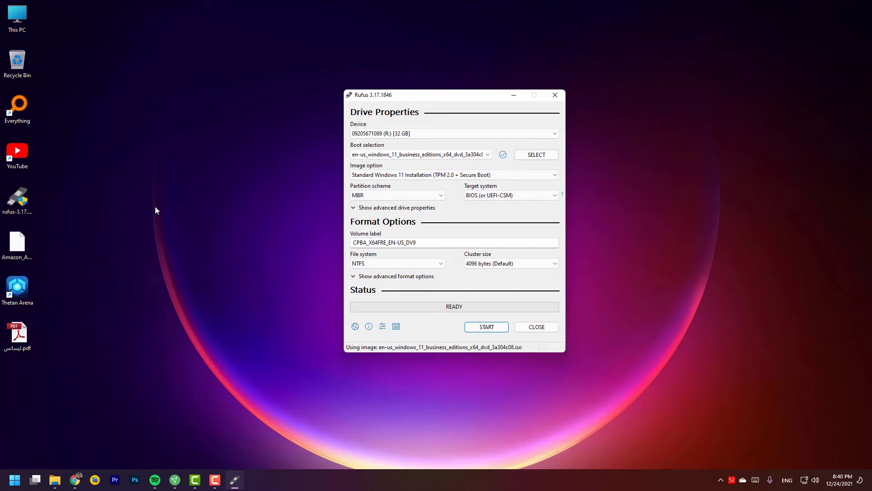
{"action": "left_click", "coordinate": [370, 199]}
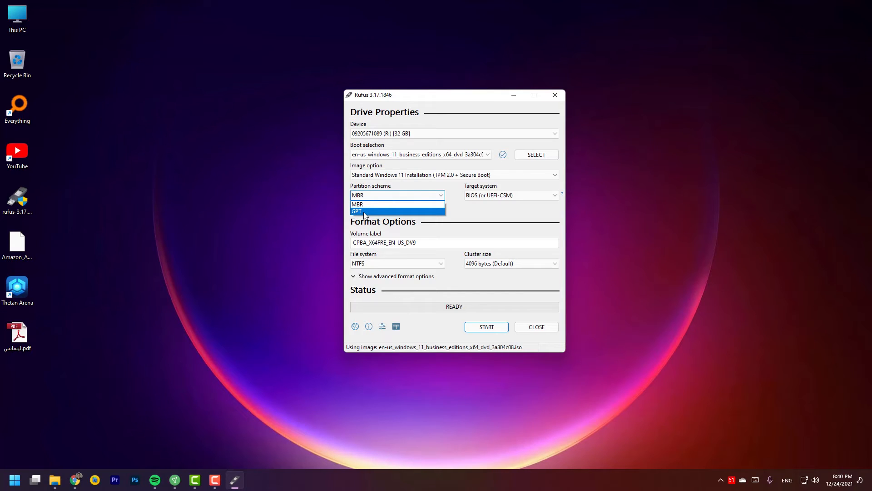
{"action": "left_click", "coordinate": [372, 196]}
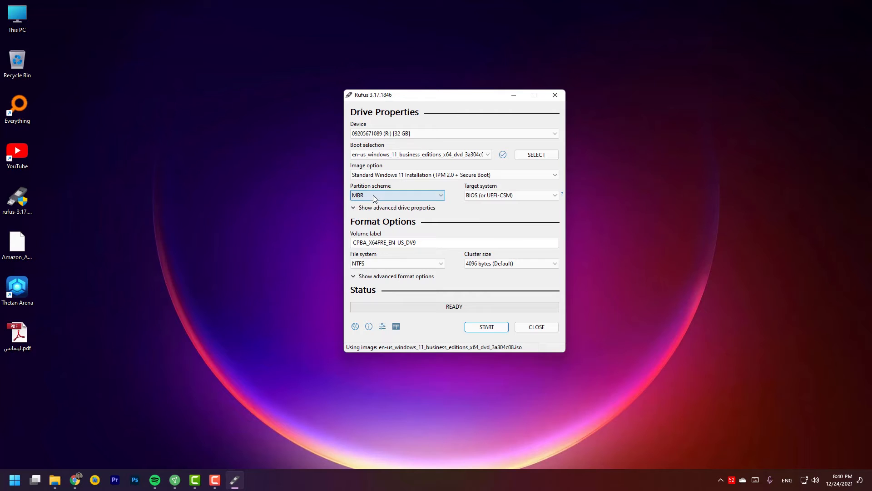
{"action": "left_click", "coordinate": [374, 195]}
{"action": "left_click", "coordinate": [374, 194]}
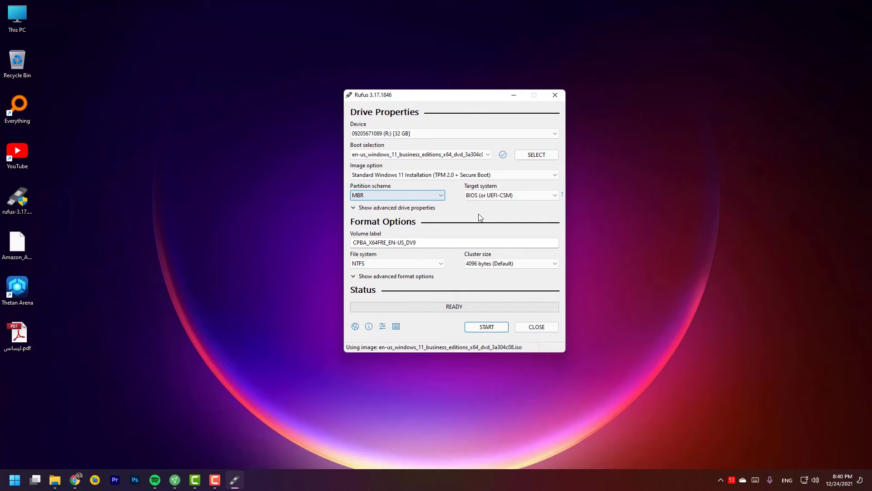
Try the GPT partition scheme for the USB drive and return it to MBR.
{"action": "left_click", "coordinate": [379, 198]}
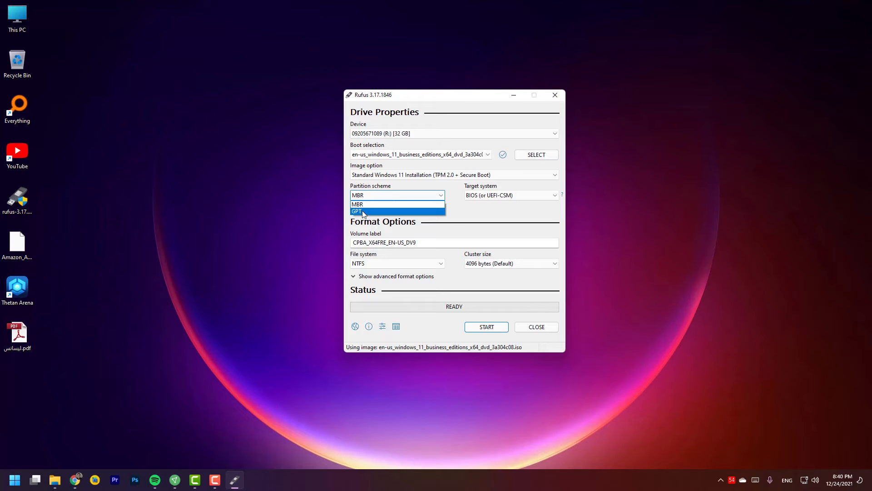
{"action": "left_click", "coordinate": [362, 211]}
{"action": "left_click", "coordinate": [362, 195]}
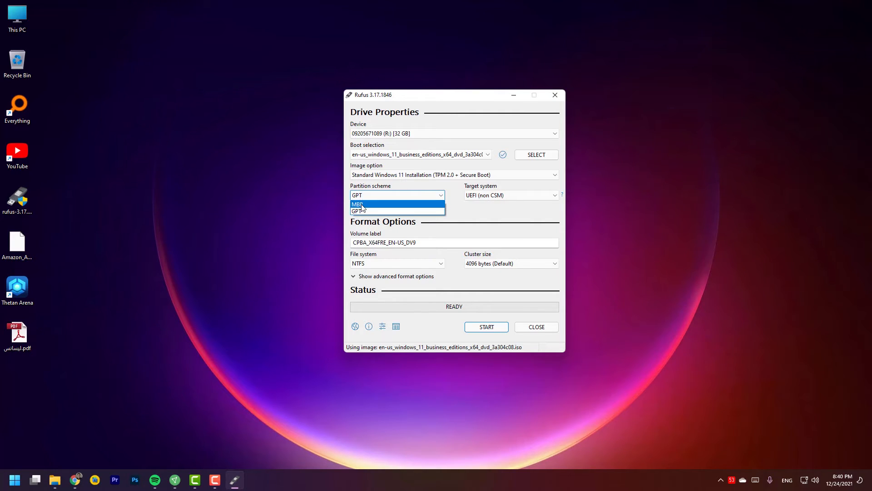
{"action": "left_click", "coordinate": [363, 206]}
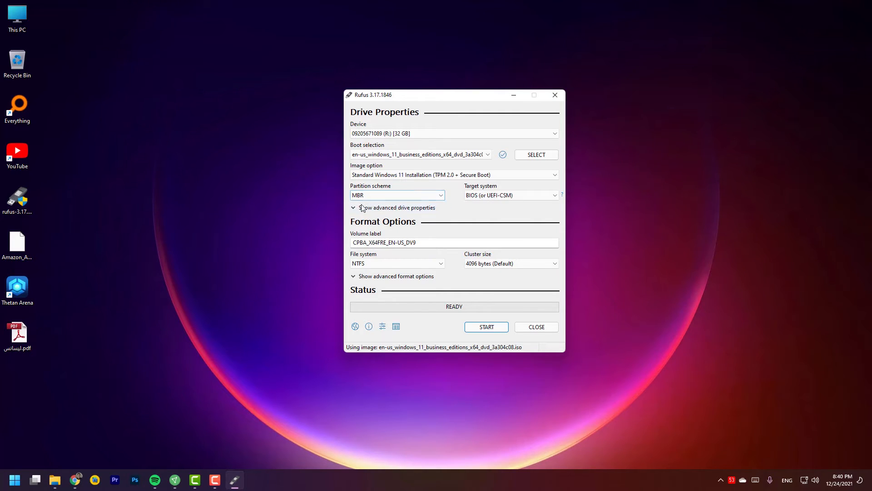
Set the USB drive's volume label to Win11.
{"action": "left_click", "coordinate": [455, 244]}
{"action": "double_click", "coordinate": [455, 245]}
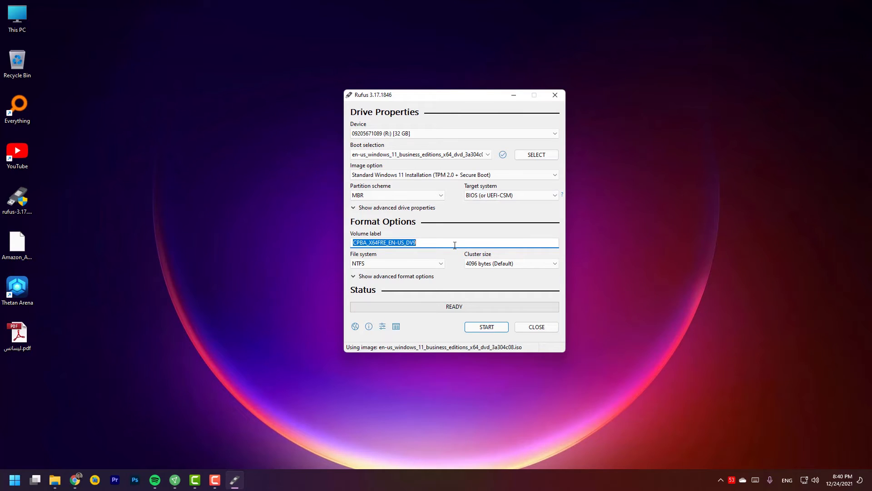
{"action": "type", "text": "Win11"}
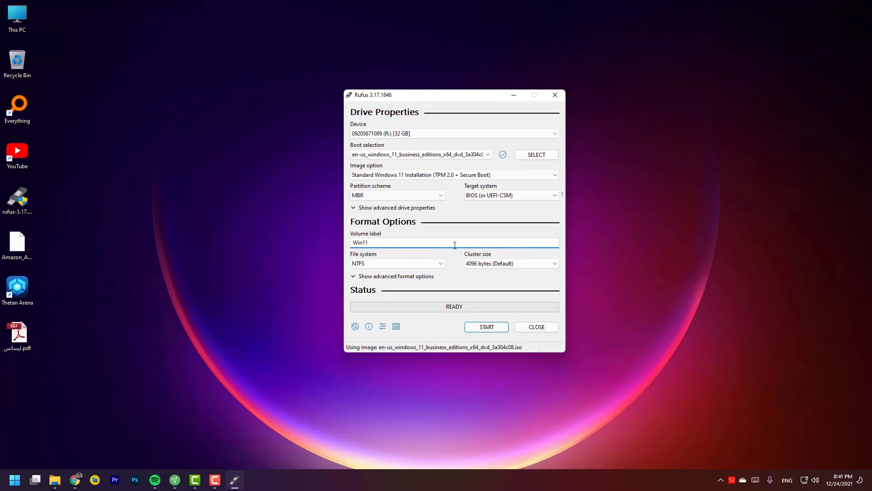
{"action": "left_click", "coordinate": [628, 271]}
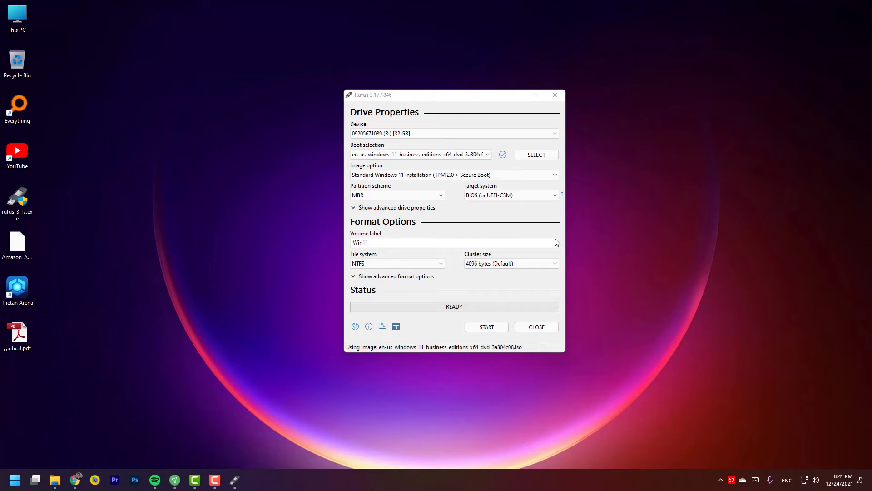
Review the advanced drive properties and start writing the Windows 11 image to the USB drive, accepting the erasure of all its data.
{"action": "left_click", "coordinate": [355, 208]}
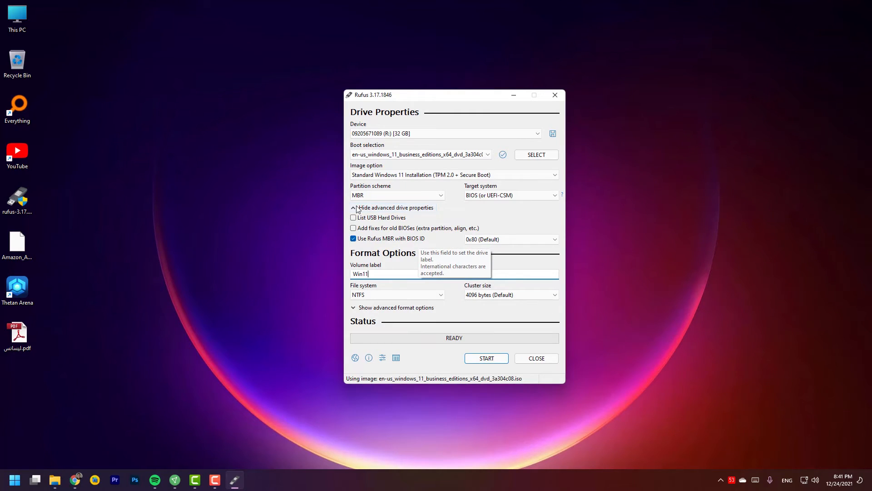
{"action": "left_click", "coordinate": [410, 210]}
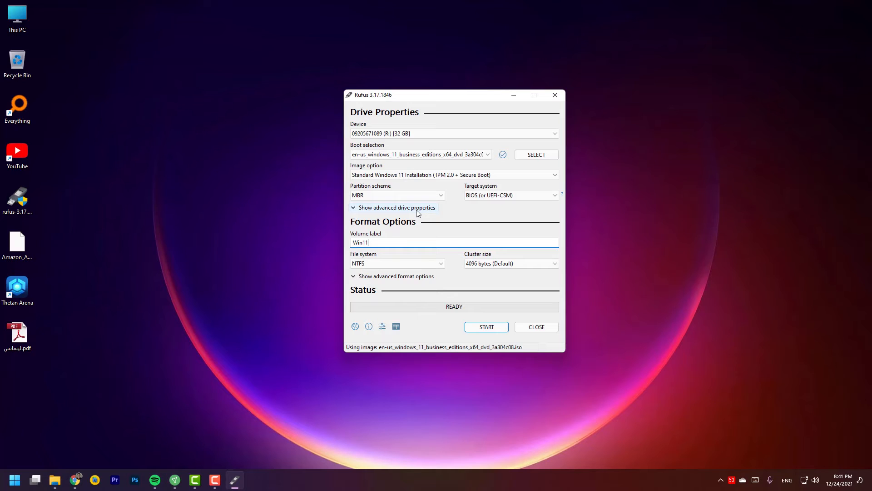
{"action": "left_click", "coordinate": [486, 327]}
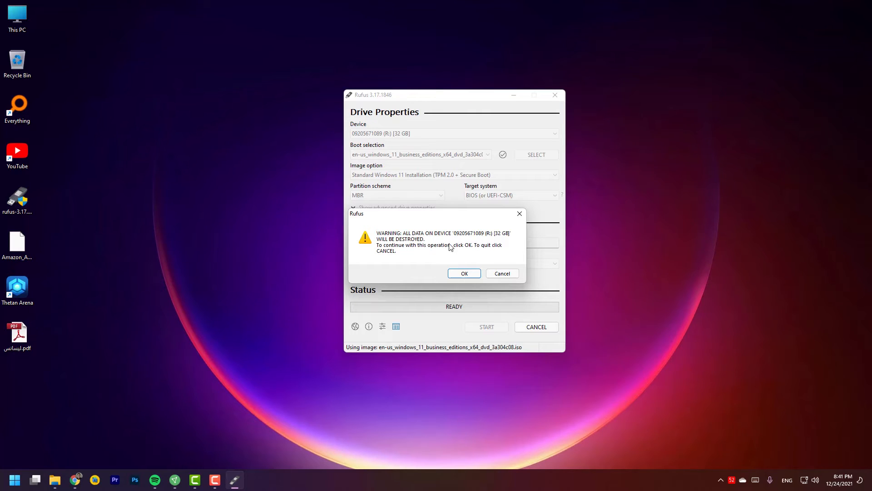
{"action": "left_click", "coordinate": [450, 276]}
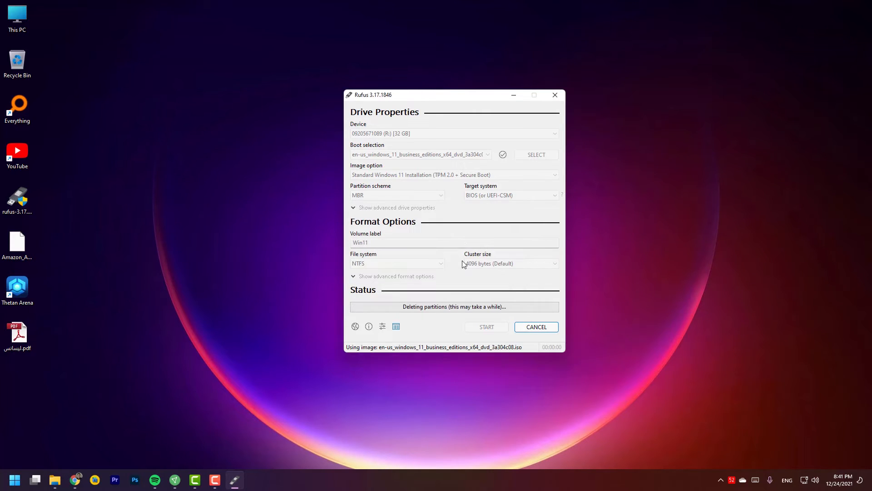
{"action": "left_click_drag", "start_coordinate": [265, 272], "coordinate": [293, 394]}
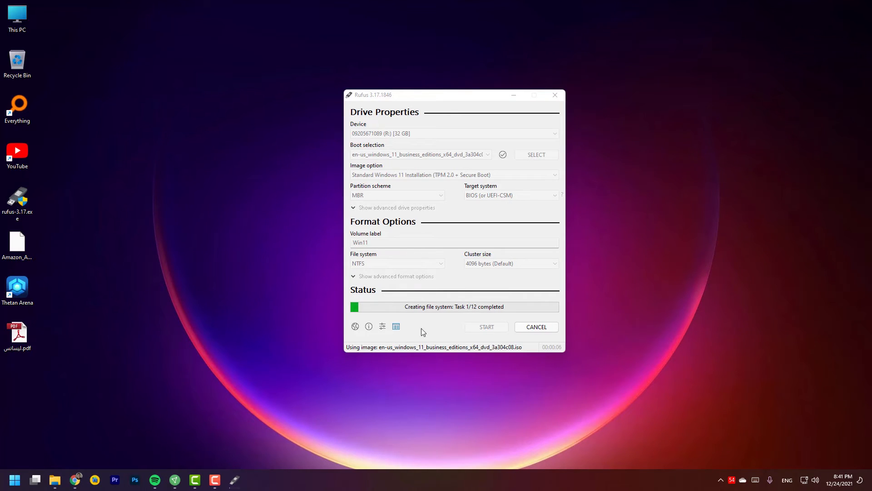
{"action": "left_click", "coordinate": [215, 480]}
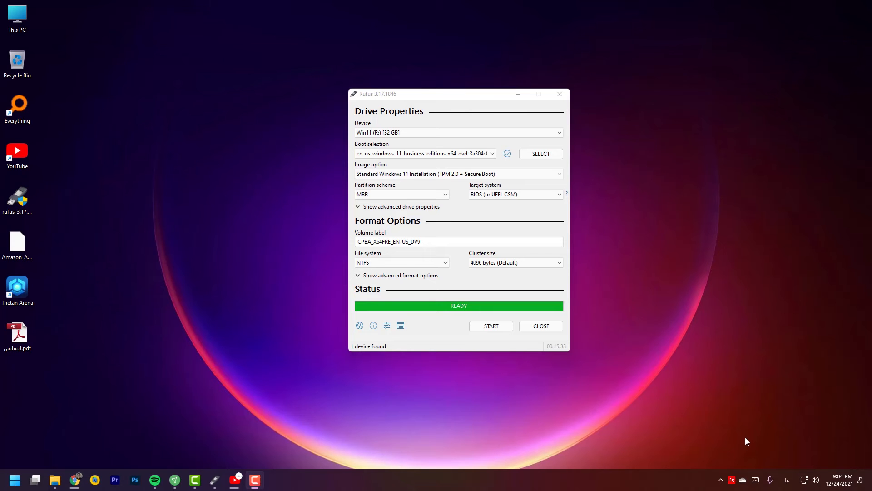
Close Rufus and open the Win11 (R:) drive from This PC to examine the installation files on it.
{"action": "left_click", "coordinate": [560, 329]}
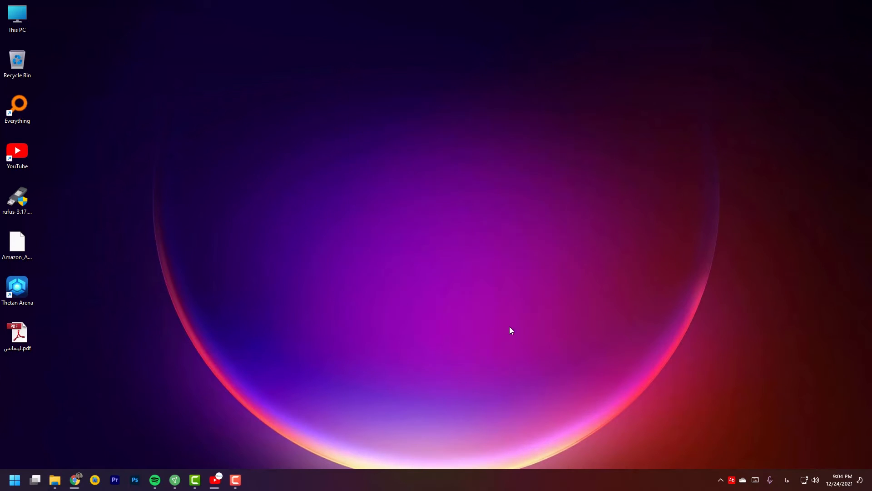
{"action": "double_click", "coordinate": [9, 17]}
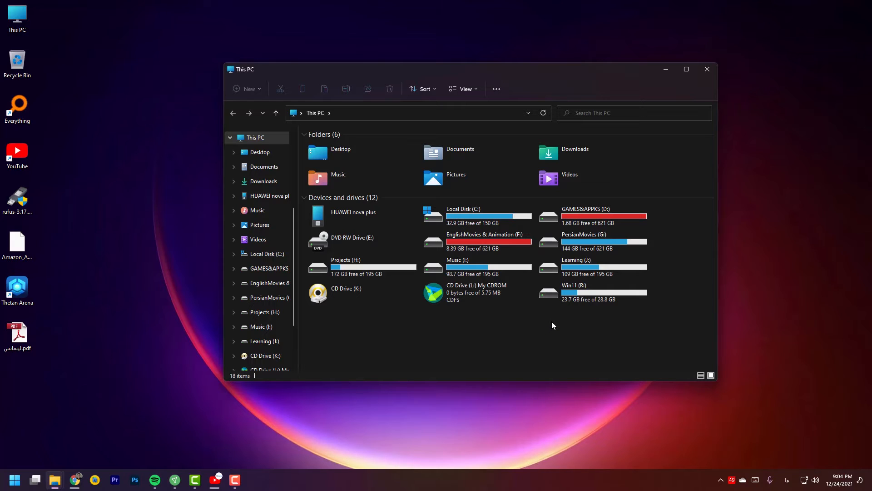
{"action": "double_click", "coordinate": [615, 299]}
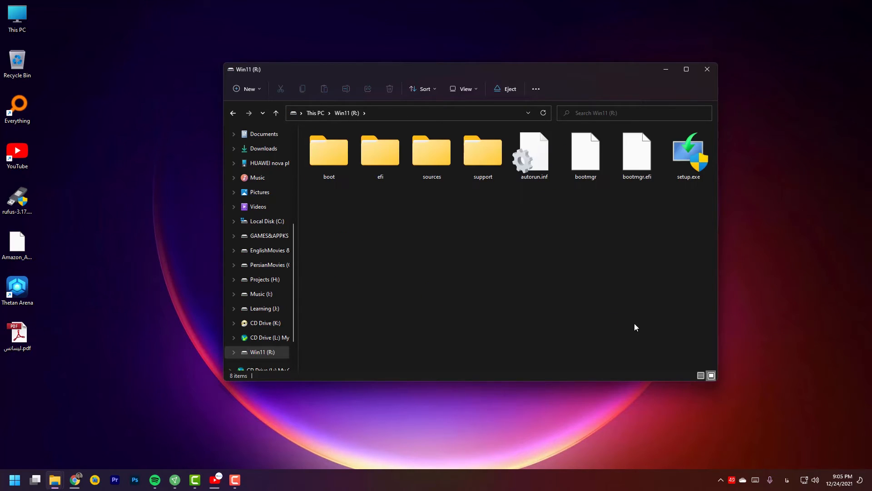
{"action": "left_click_drag", "start_coordinate": [459, 72], "coordinate": [345, 68]}
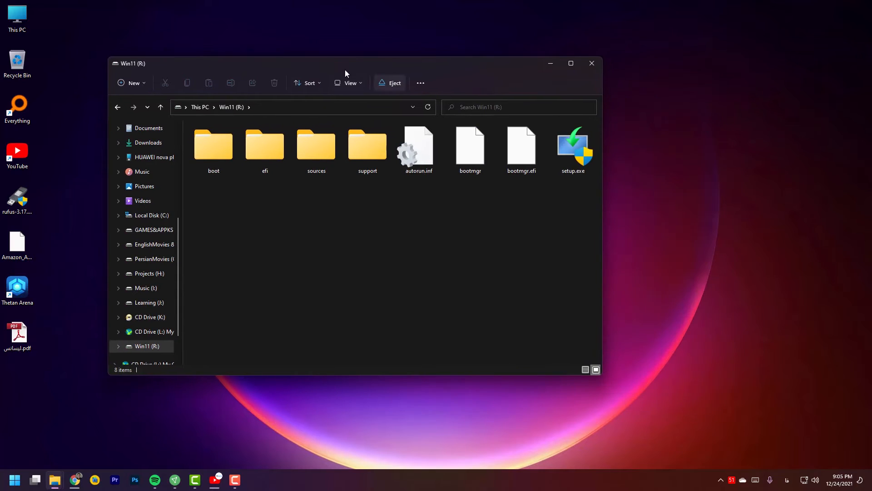
{"action": "left_click_drag", "start_coordinate": [209, 209], "coordinate": [538, 278]}
Open drive D in a new File Explorer window and look through its folders for the Windows 10 Pro image.
{"action": "double_click", "coordinate": [3, 27]}
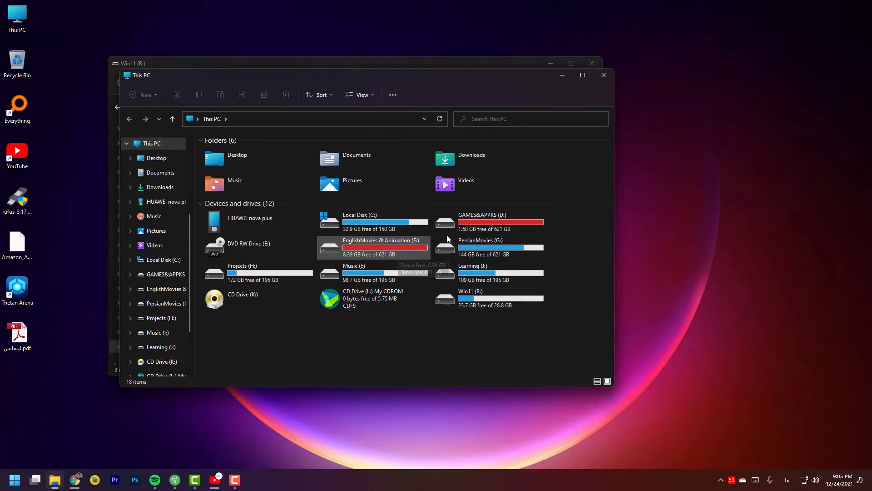
{"action": "left_click", "coordinate": [477, 222]}
{"action": "double_click", "coordinate": [477, 222]}
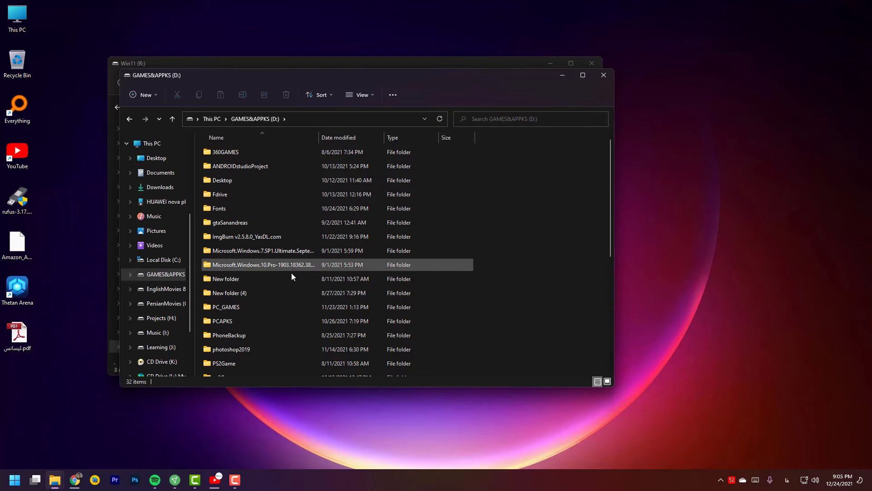
{"action": "scroll", "coordinate": [289, 274], "scroll_direction": "down", "scroll_amount": 5}
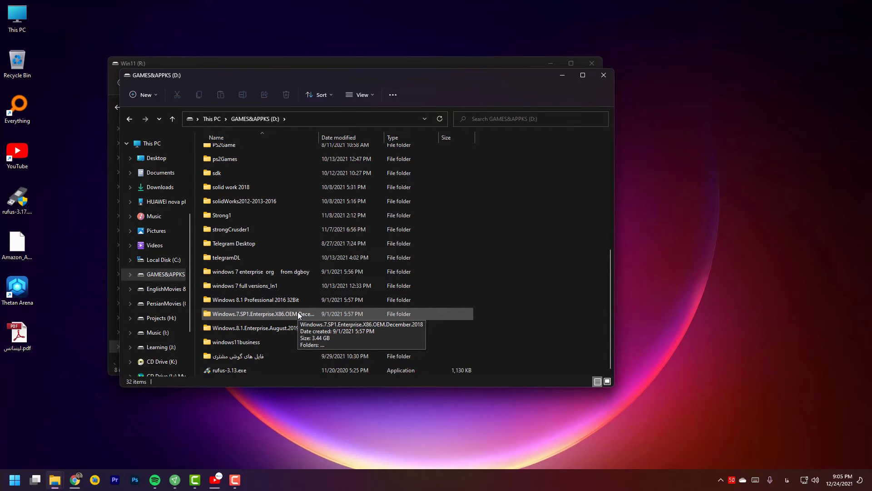
{"action": "scroll", "coordinate": [298, 315], "scroll_direction": "up", "scroll_amount": 1}
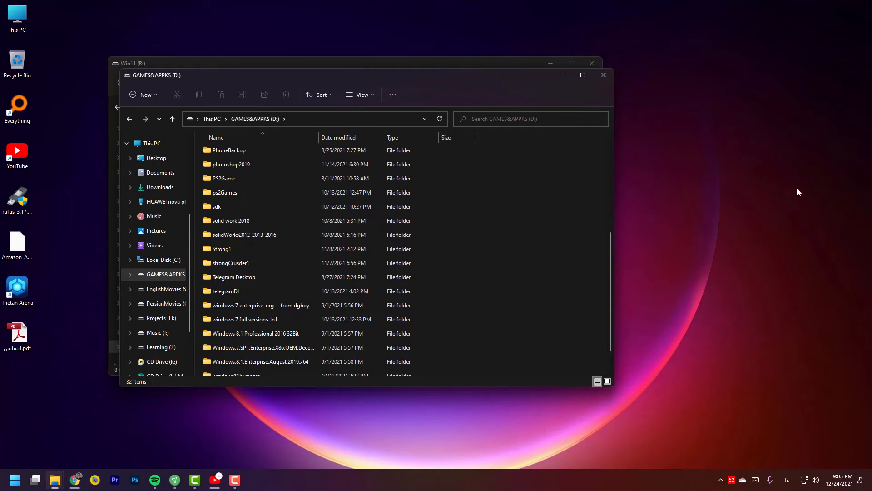
{"action": "scroll", "coordinate": [566, 231], "scroll_direction": "down", "scroll_amount": 2}
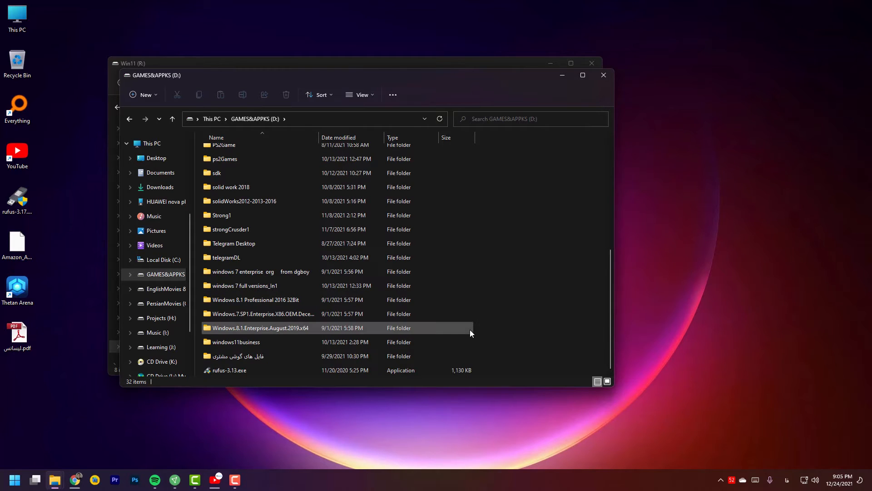
{"action": "scroll", "coordinate": [413, 304], "scroll_direction": "up", "scroll_amount": 4}
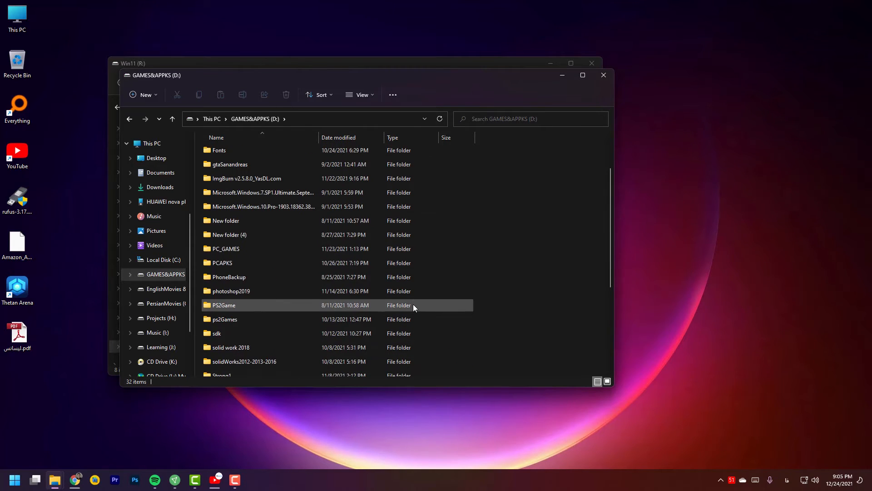
{"action": "scroll", "coordinate": [413, 304], "scroll_direction": "up", "scroll_amount": 1}
{"action": "scroll", "coordinate": [390, 260], "scroll_direction": "down", "scroll_amount": 5}
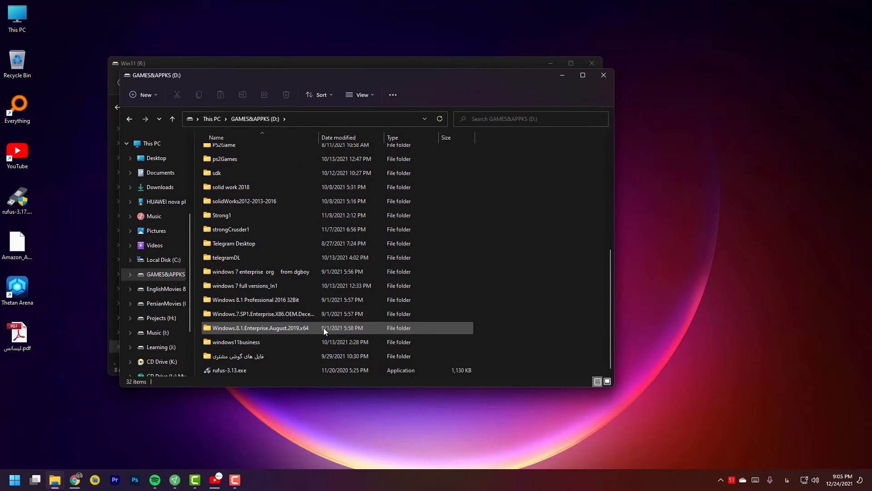
{"action": "scroll", "coordinate": [323, 328], "scroll_direction": "up", "scroll_amount": 1}
{"action": "scroll", "coordinate": [330, 236], "scroll_direction": "up", "scroll_amount": 2}
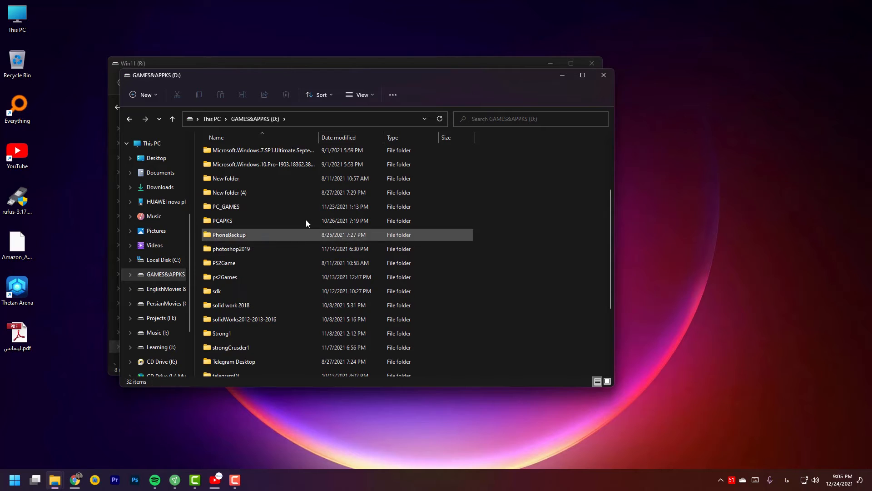
{"action": "scroll", "coordinate": [315, 243], "scroll_direction": "up", "scroll_amount": 2}
Find win10pro64.ISO in the Microsoft.Windows.10.Pro-1903.18362.388.x64 folder, open it in PowerISO and close PowerISO again.
{"action": "double_click", "coordinate": [317, 243]}
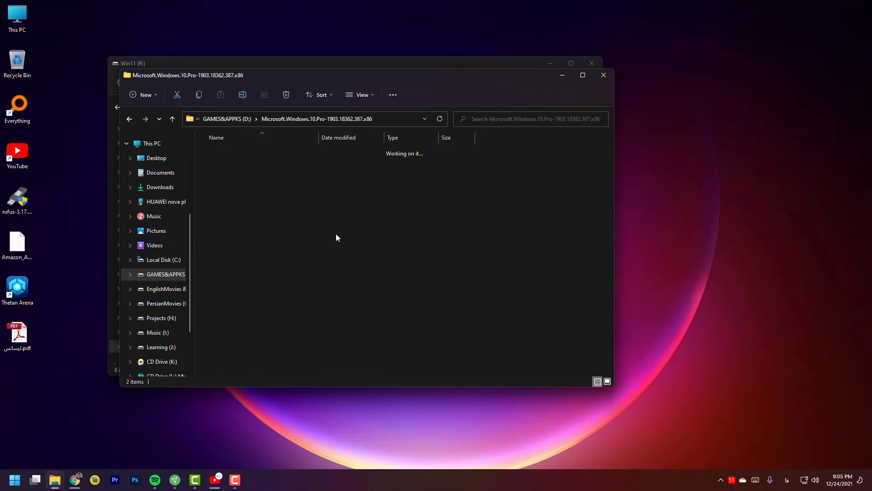
{"action": "double_click", "coordinate": [339, 152]}
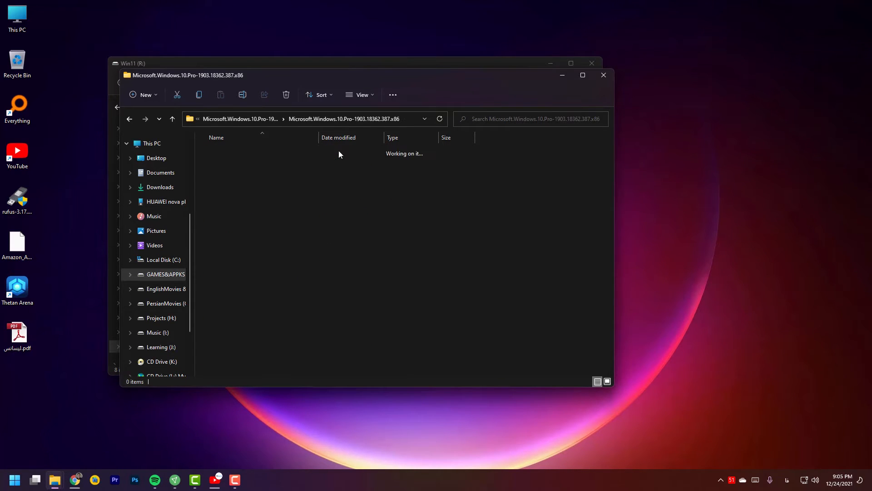
{"action": "left_click", "coordinate": [260, 115]}
{"action": "double_click", "coordinate": [263, 169]}
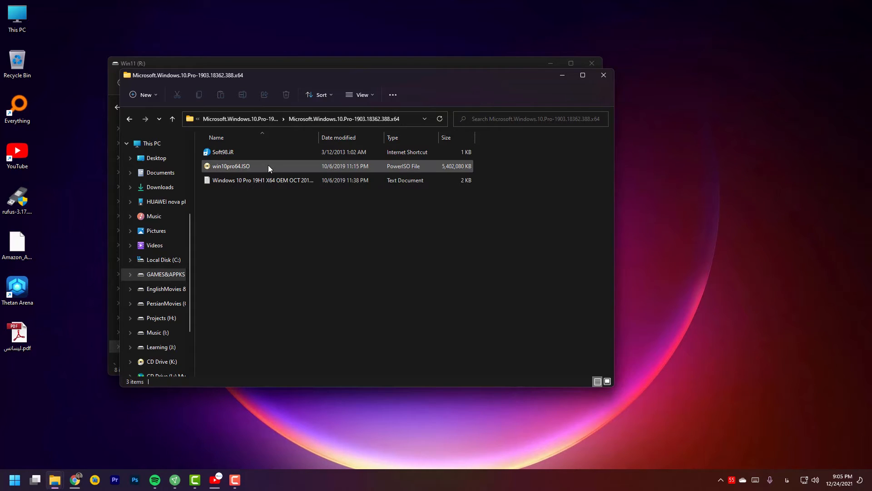
{"action": "double_click", "coordinate": [253, 167]}
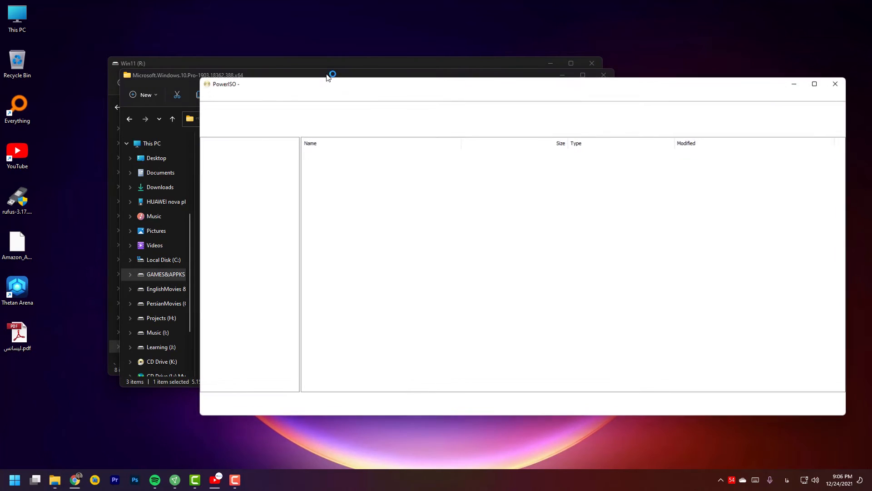
{"action": "left_click", "coordinate": [836, 84]}
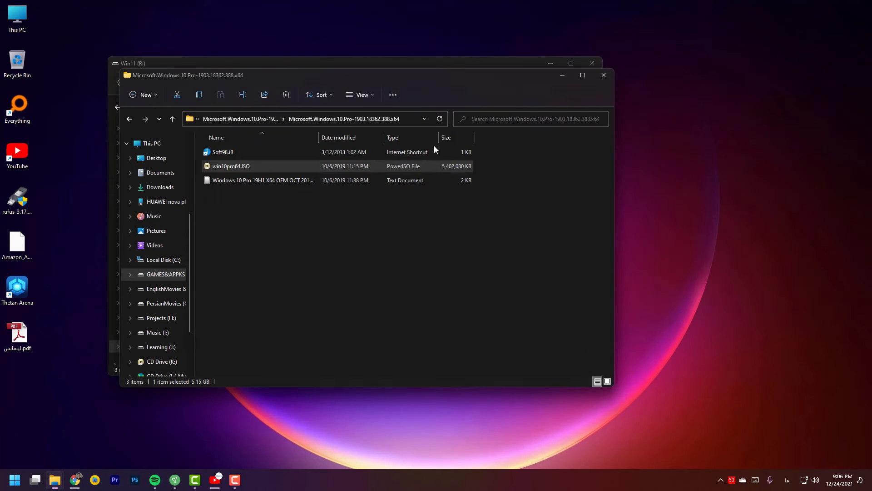
Mount win10pro64.ISO as a virtual DVD drive by opening it with Windows Explorer.
{"action": "right_click", "coordinate": [299, 167]}
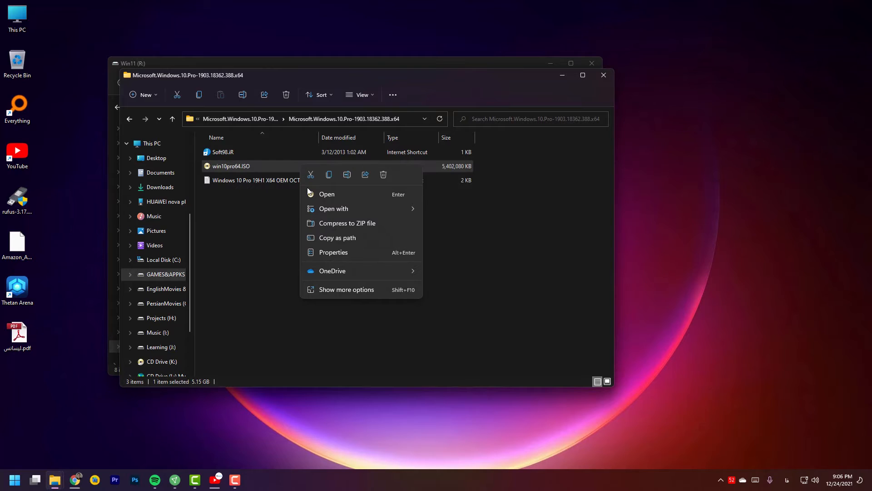
{"action": "mouse_move", "coordinate": [406, 209]}
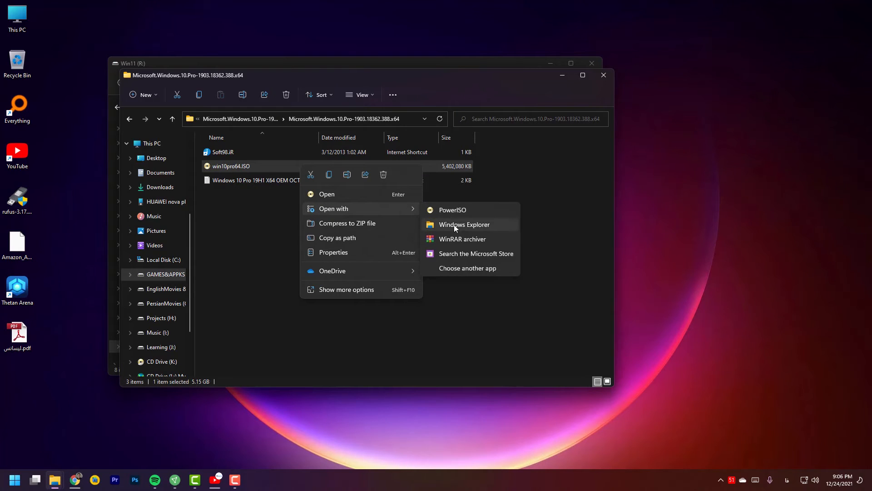
{"action": "left_click", "coordinate": [226, 243]}
{"action": "left_click", "coordinate": [218, 167]}
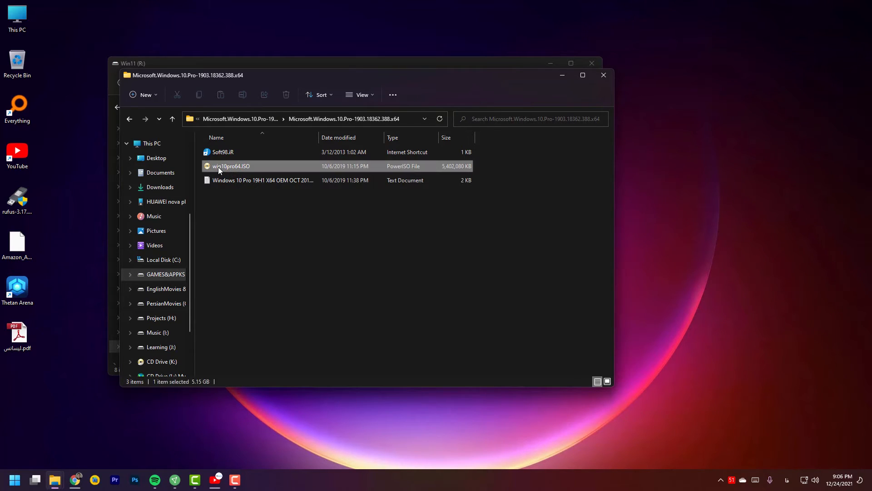
{"action": "right_click", "coordinate": [218, 167]}
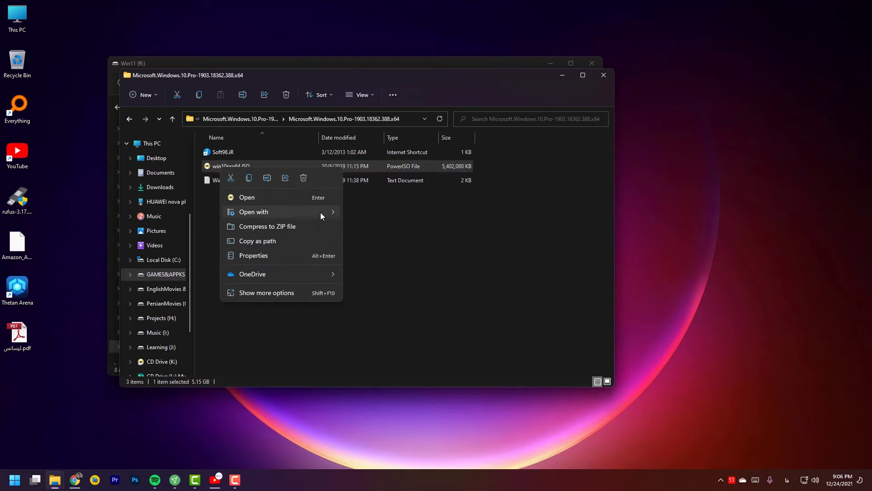
{"action": "mouse_move", "coordinate": [321, 212]}
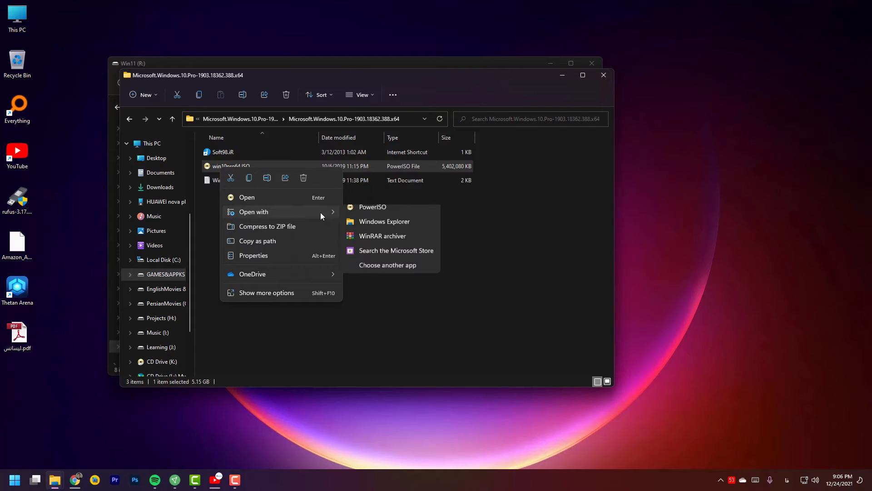
{"action": "left_click", "coordinate": [402, 228]}
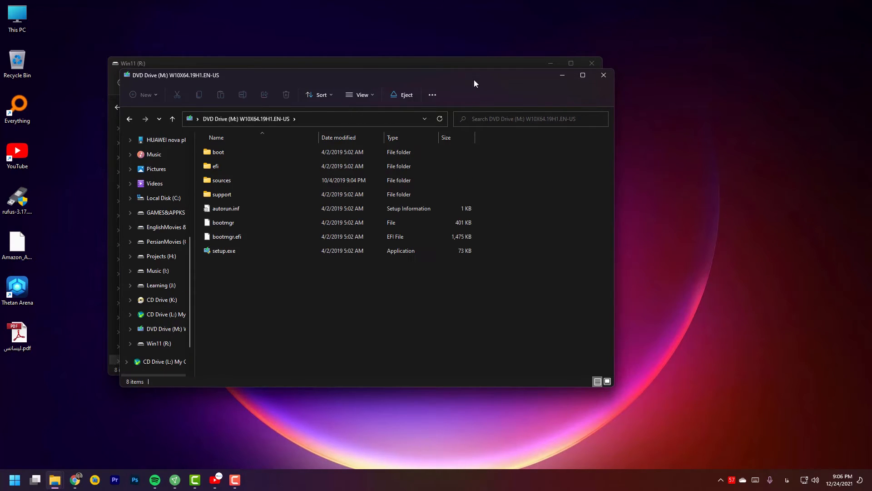
Arrange the Win11 (R:) window and the mounted DVD Drive (M:) window side by side.
{"action": "left_click_drag", "start_coordinate": [408, 71], "coordinate": [564, 168]}
{"action": "left_click_drag", "start_coordinate": [334, 69], "coordinate": [290, 98]}
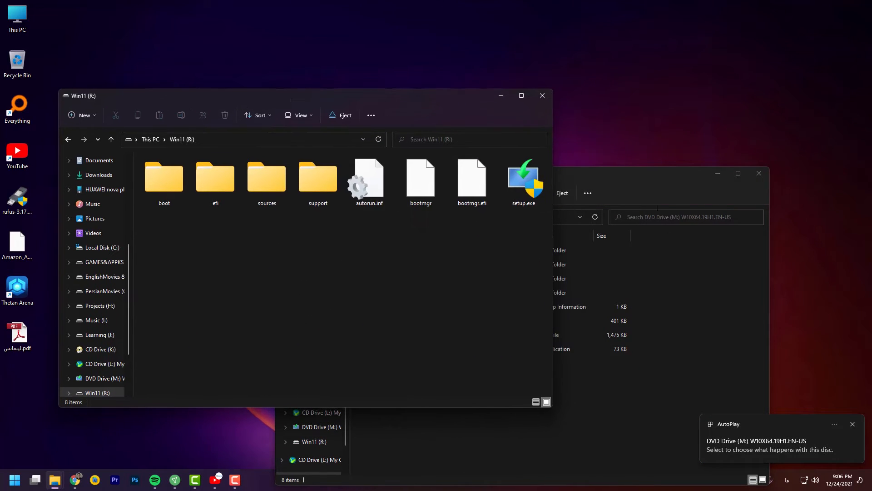
{"action": "left_click_drag", "start_coordinate": [621, 174], "coordinate": [669, 87]}
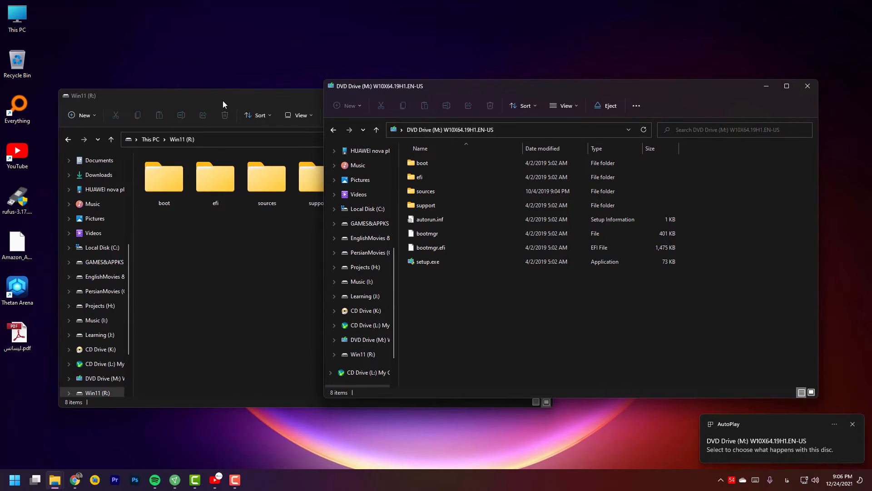
{"action": "left_click_drag", "start_coordinate": [223, 104], "coordinate": [146, 80]}
{"action": "left_click", "coordinate": [606, 318]}
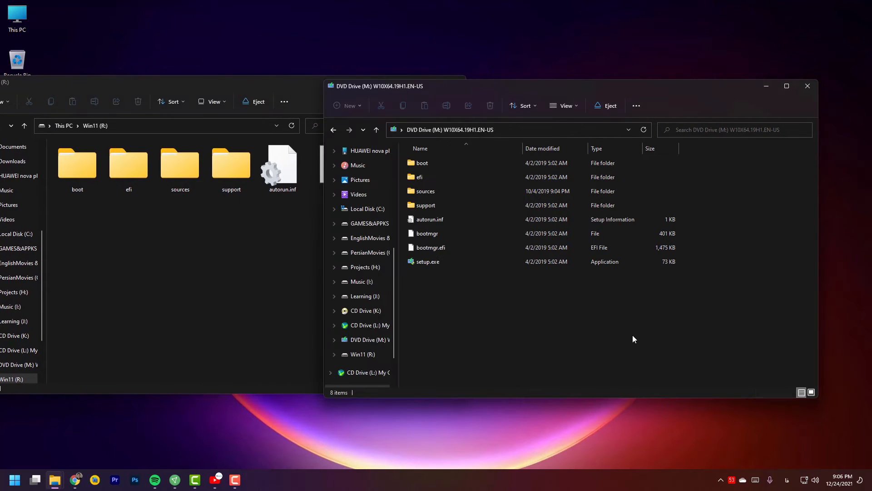
Look into the boot and efi folders of the mounted Windows 10 DVD drive and return to its root.
{"action": "double_click", "coordinate": [465, 162]}
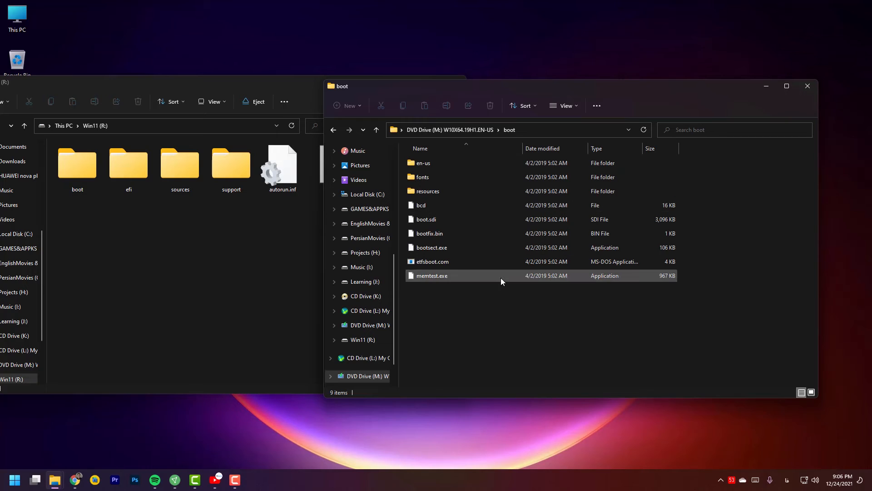
{"action": "left_click", "coordinate": [333, 130]}
{"action": "double_click", "coordinate": [430, 177]}
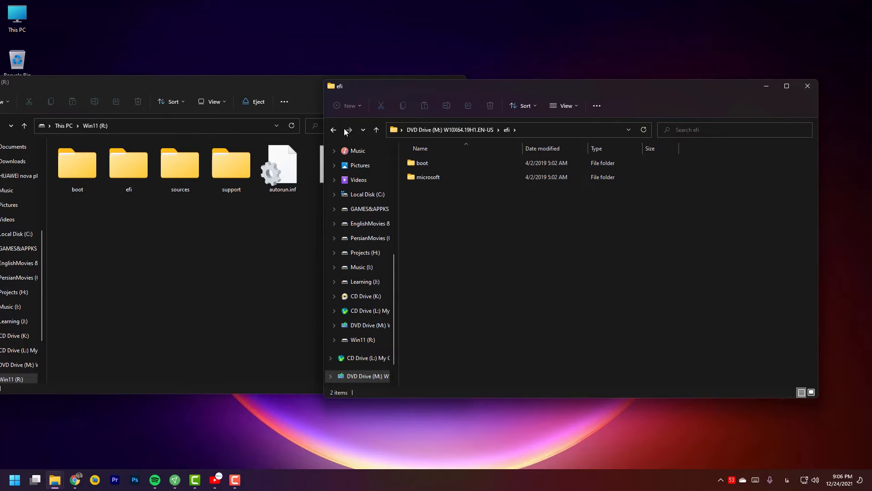
{"action": "left_click", "coordinate": [334, 130]}
Open the sources folder on both drives, sort the Win11 (R:) one by size from largest, and select its install.wim.
{"action": "double_click", "coordinate": [430, 190]}
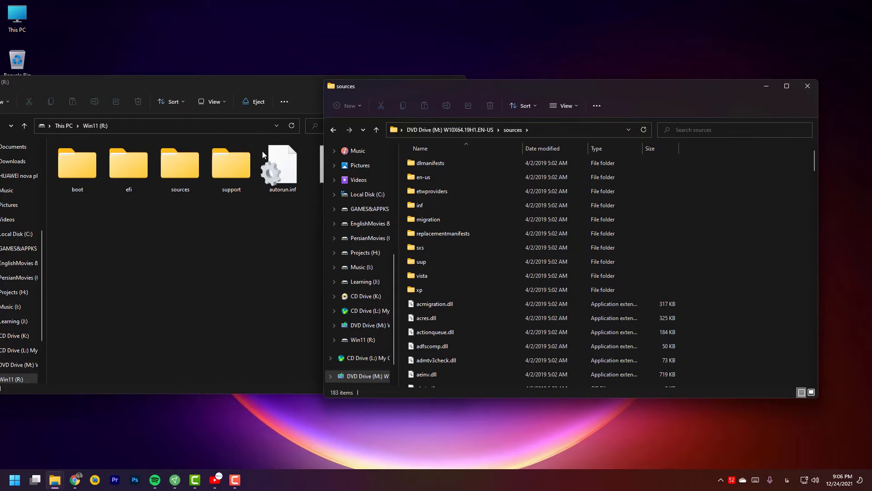
{"action": "double_click", "coordinate": [174, 169]}
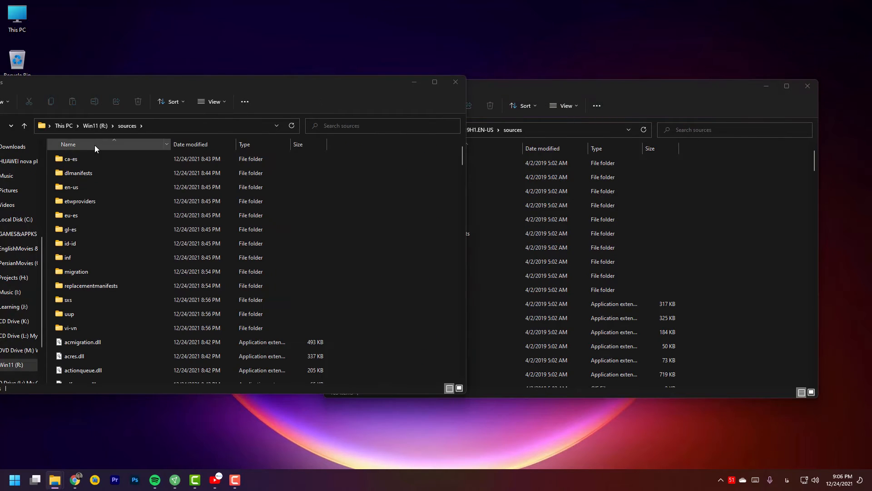
{"action": "left_click", "coordinate": [100, 143]}
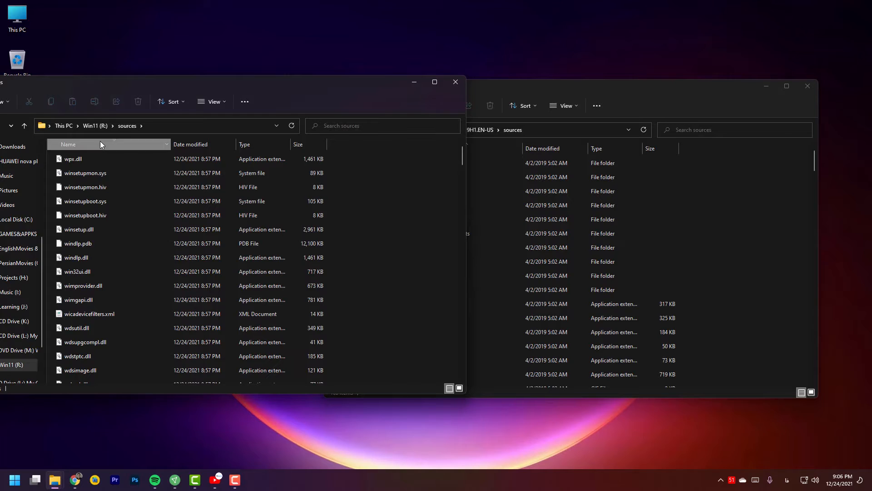
{"action": "left_click", "coordinate": [101, 143]}
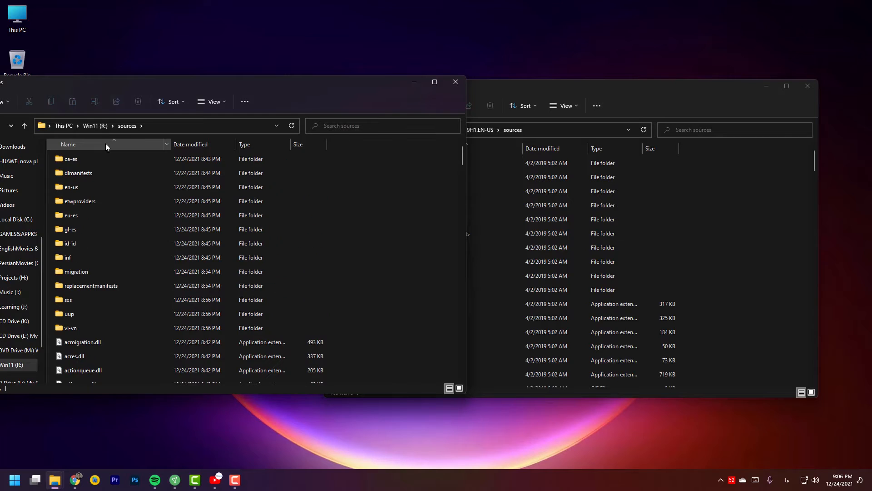
{"action": "left_click", "coordinate": [311, 144]}
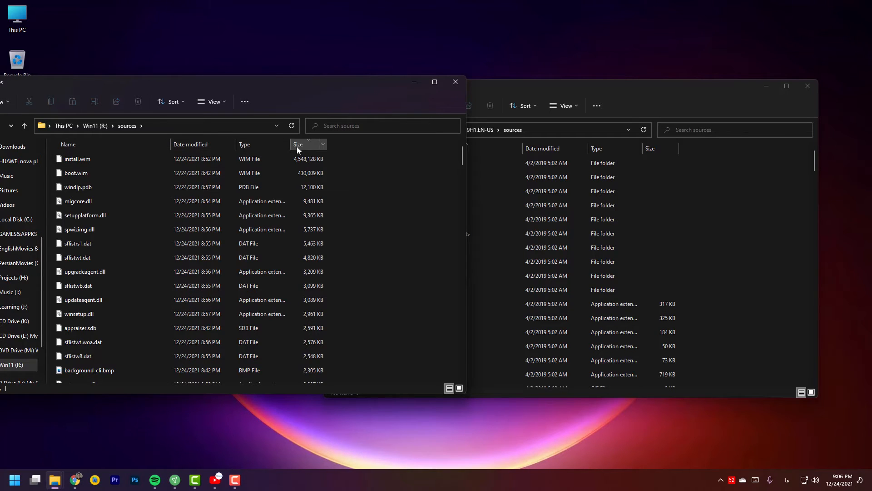
{"action": "left_click_drag", "start_coordinate": [343, 162], "coordinate": [286, 160]}
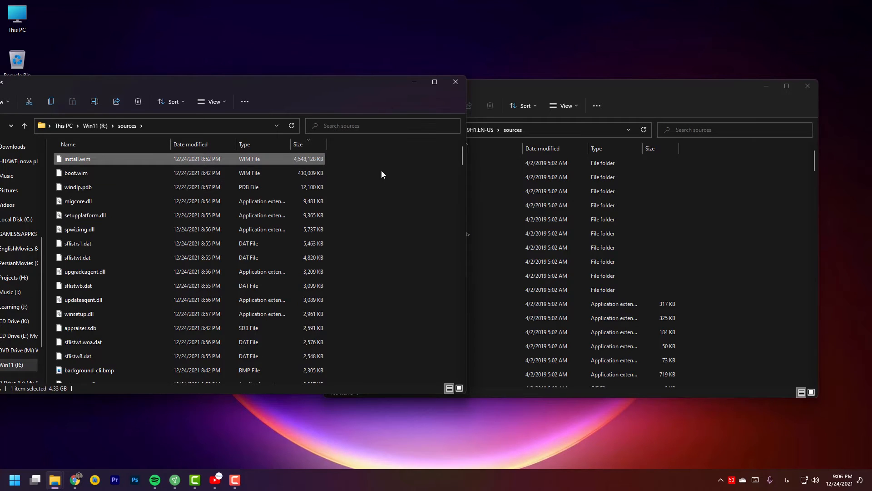
Sort the Windows 10 sources folder by size and copy everything except install.wim into the sources folder on Win11 (R:).
{"action": "left_click", "coordinate": [583, 86]}
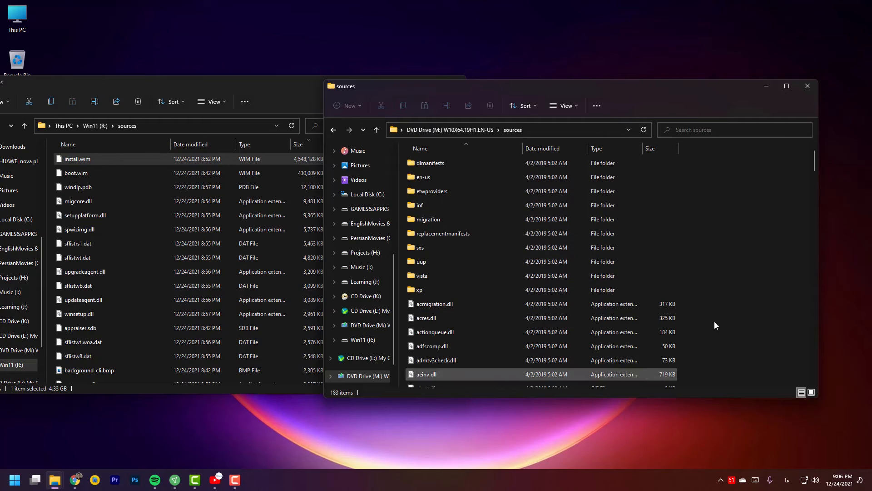
{"action": "left_click", "coordinate": [653, 150]}
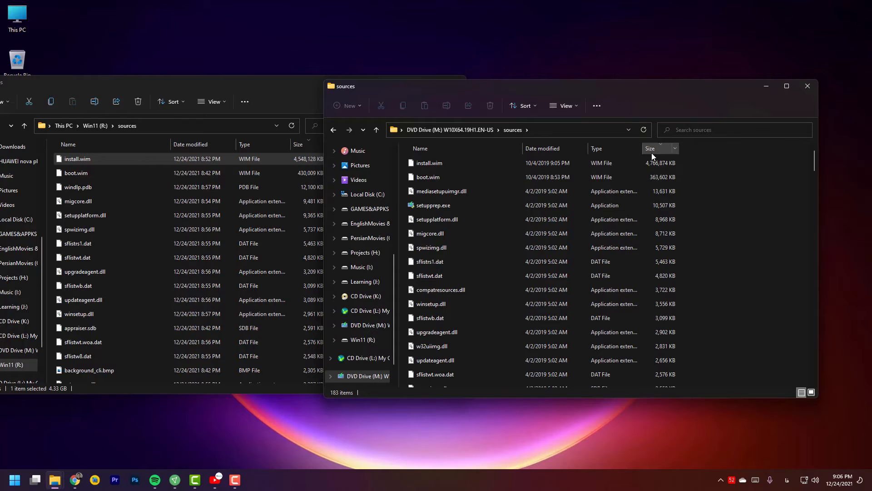
{"action": "key", "text": "ctrl+a"}
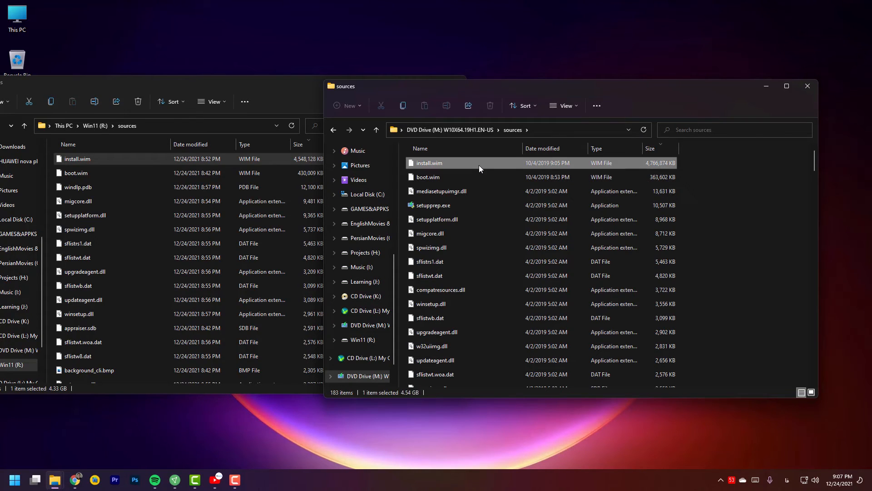
{"action": "left_click", "coordinate": [429, 165], "text": "ctrl"}
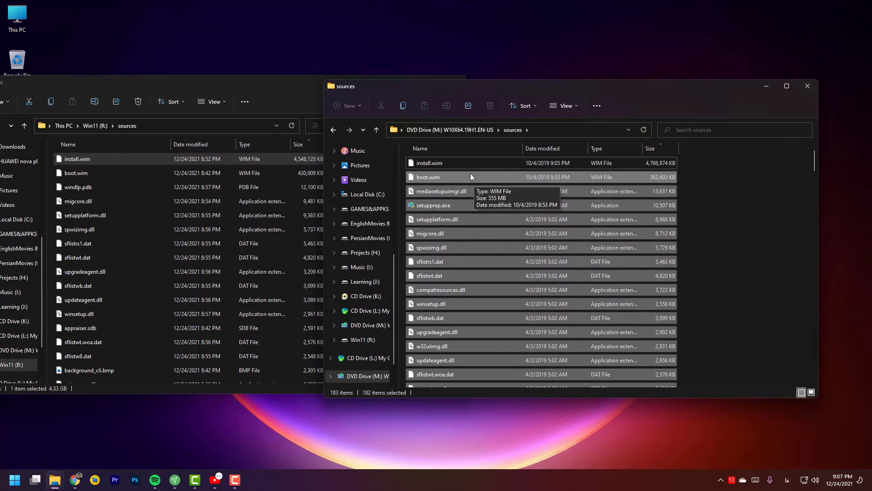
{"action": "left_click_drag", "start_coordinate": [470, 176], "coordinate": [176, 190]}
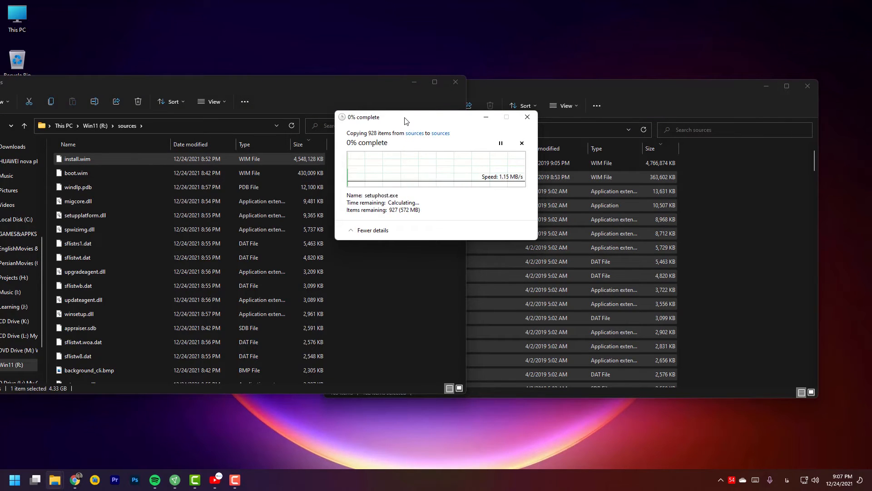
Move the copy progress window aside, return the DVD Drive (M:) window to its root and close it.
{"action": "left_click_drag", "start_coordinate": [402, 116], "coordinate": [228, 44]}
{"action": "left_click", "coordinate": [735, 279]}
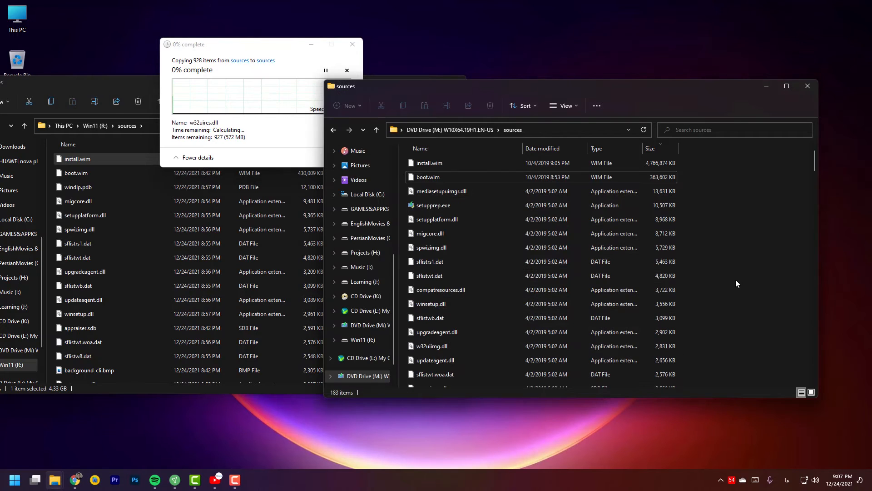
{"action": "left_click", "coordinate": [443, 130]}
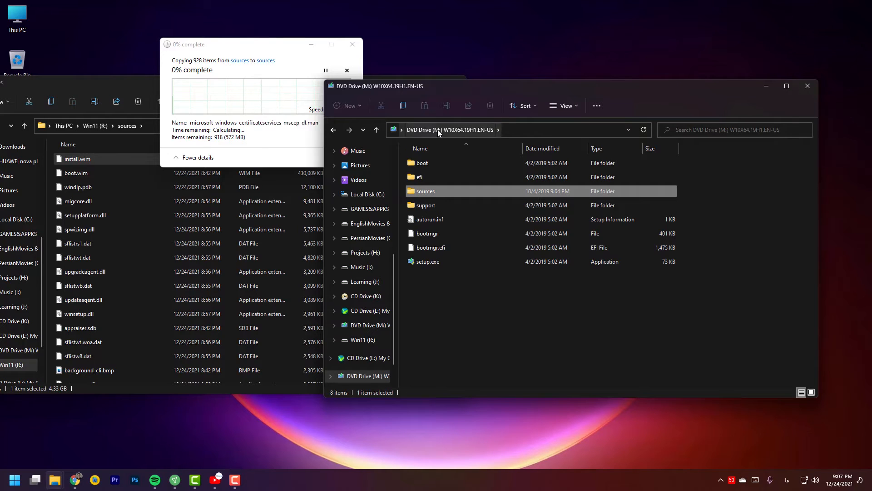
{"action": "left_click_drag", "start_coordinate": [516, 86], "coordinate": [560, 90]}
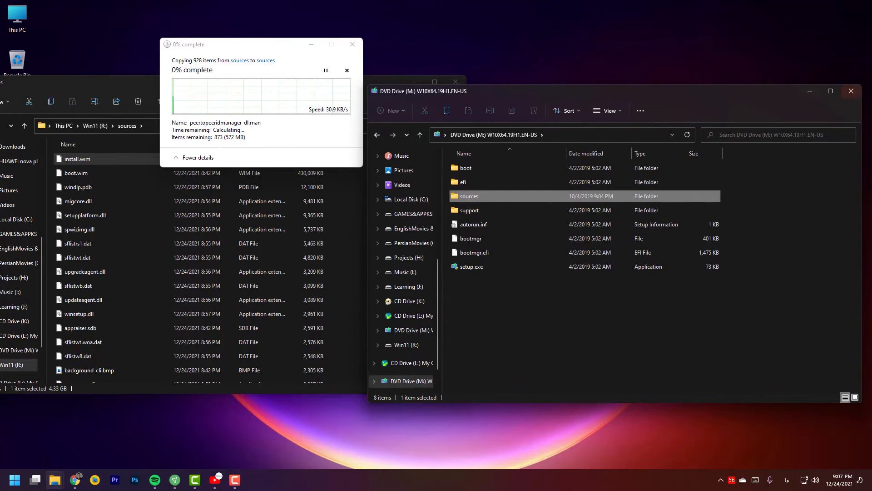
{"action": "left_click", "coordinate": [844, 94]}
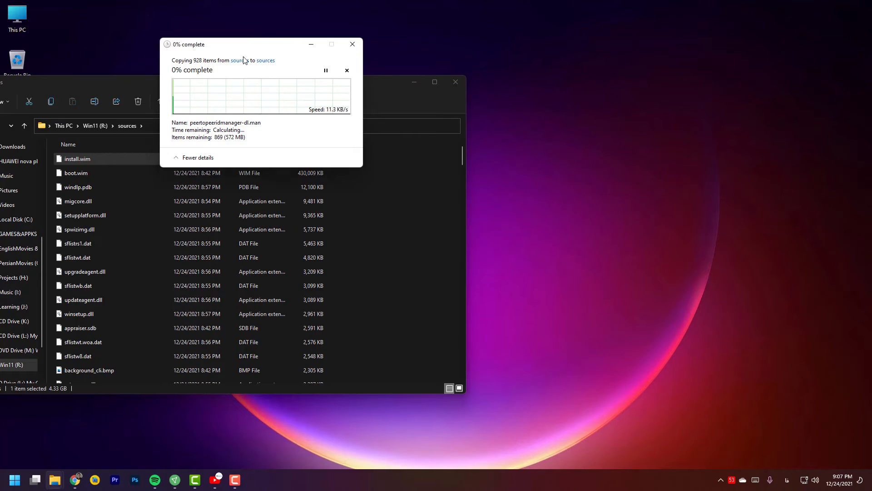
Place the copy progress window beside the sources folder window of Win11 (R:).
{"action": "left_click_drag", "start_coordinate": [233, 44], "coordinate": [648, 132]}
{"action": "left_click", "coordinate": [490, 184]}
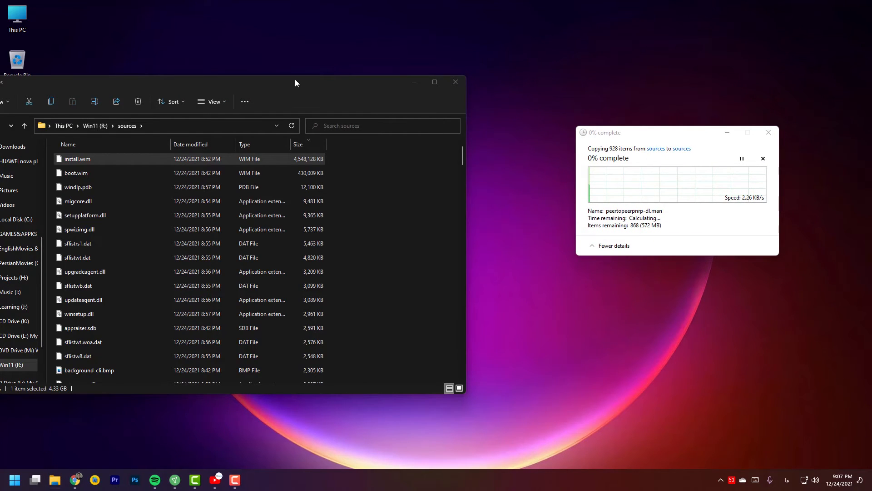
{"action": "left_click_drag", "start_coordinate": [295, 83], "coordinate": [348, 86]}
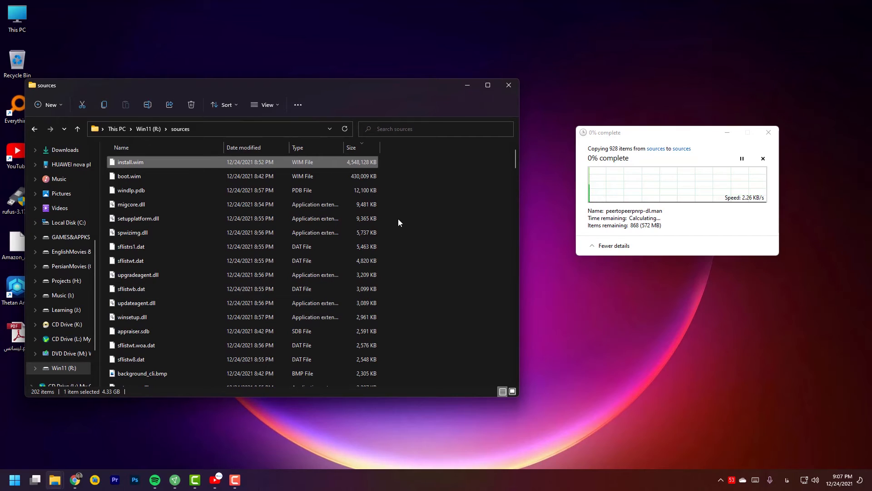
{"action": "left_click", "coordinate": [390, 196]}
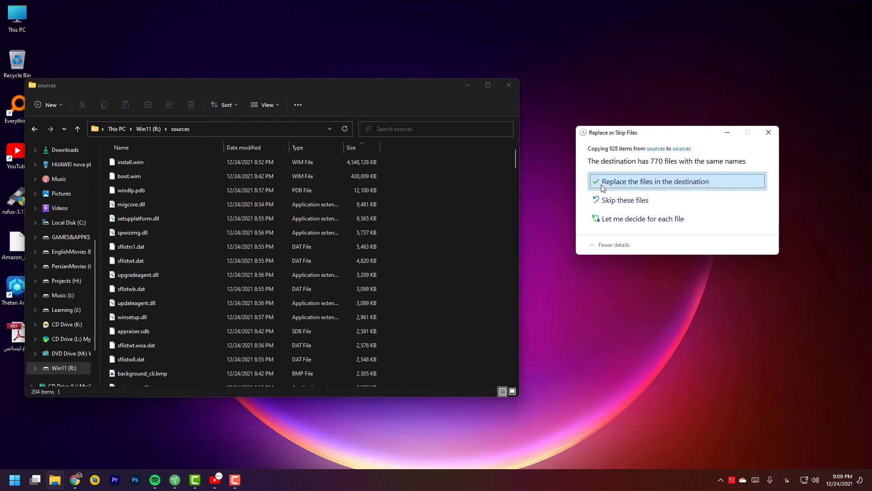
Replace the same-named files in the destination sources folder and close the folder window.
{"action": "left_click", "coordinate": [601, 186]}
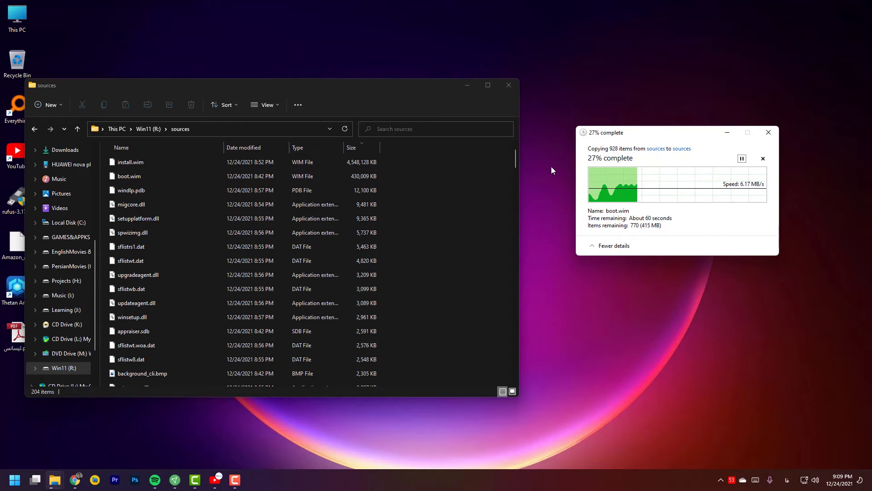
{"action": "left_click_drag", "start_coordinate": [543, 86], "coordinate": [554, 166]}
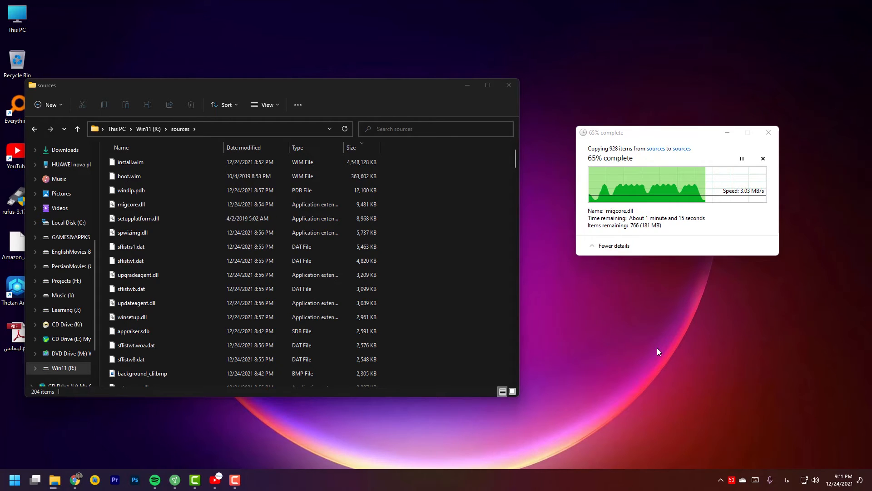
{"action": "left_click", "coordinate": [514, 80]}
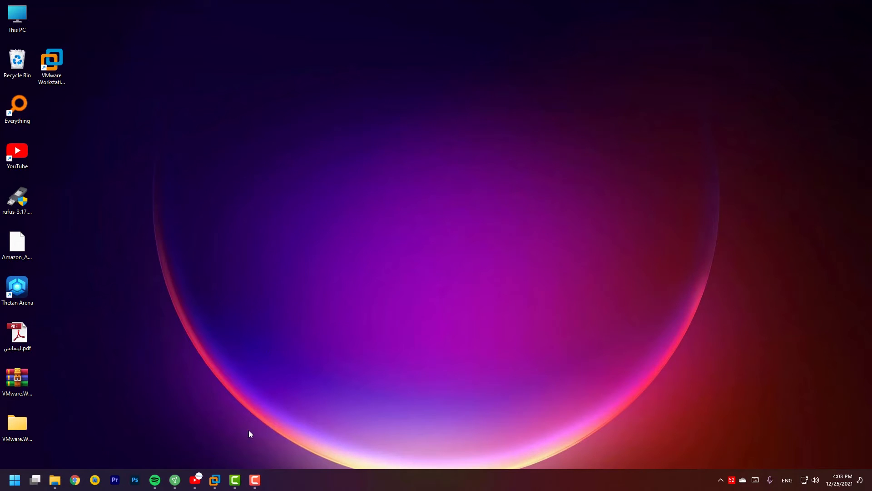
Switch to the DrComp virtual machine in VMware Workstation and close the YouTube app.
{"action": "left_click", "coordinate": [215, 479]}
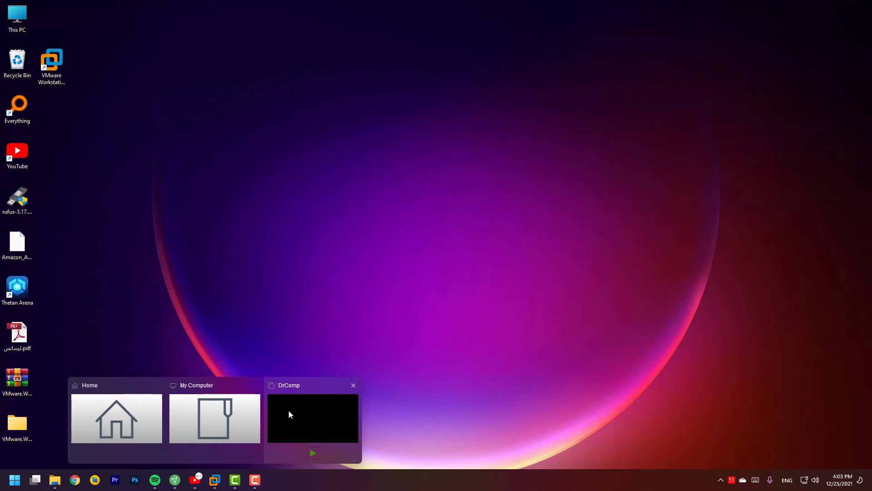
{"action": "left_click", "coordinate": [294, 411]}
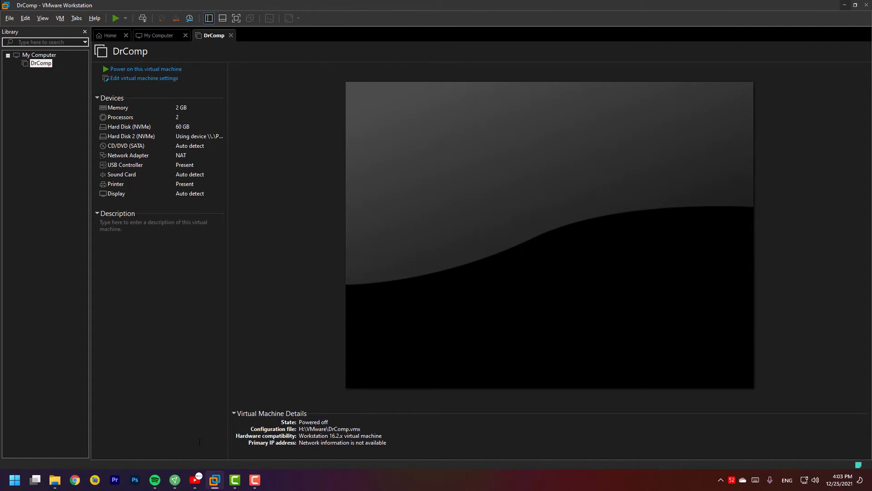
{"action": "left_click", "coordinate": [195, 480]}
{"action": "left_click", "coordinate": [195, 480]}
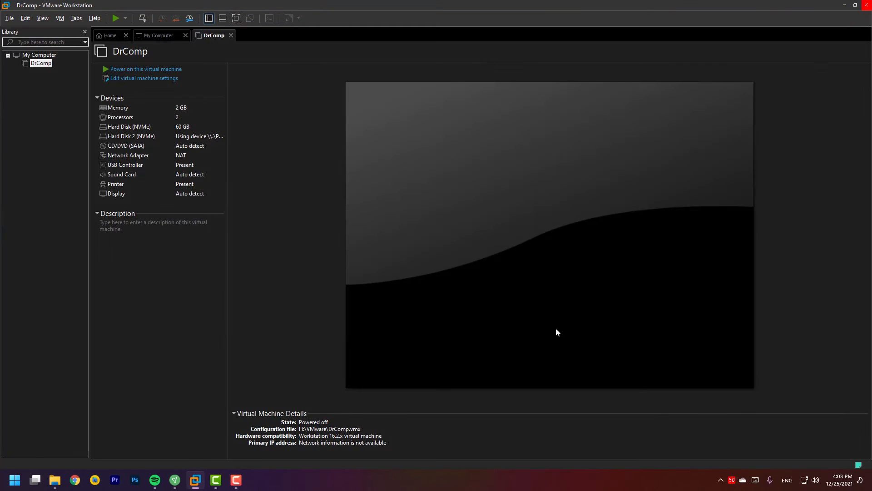
Power on the DrComp virtual machine and enter its PhoenixBIOS Setup Utility.
{"action": "mouse_move", "coordinate": [169, 483]}
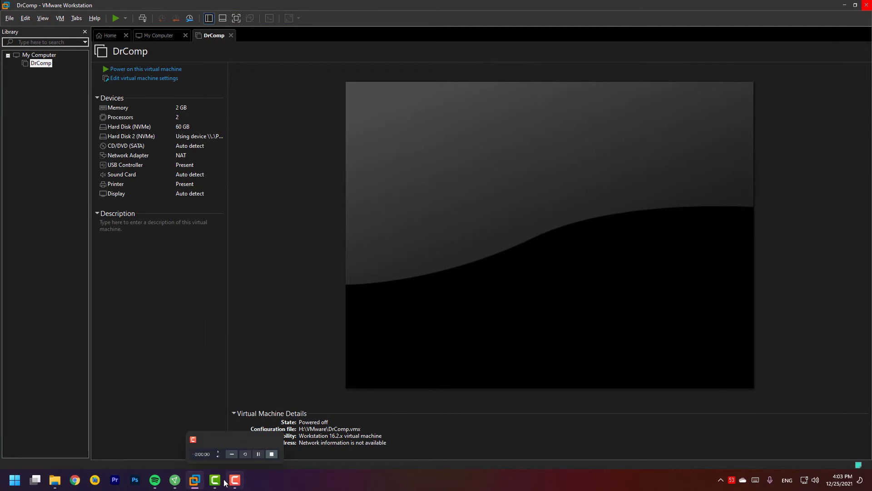
{"action": "mouse_move", "coordinate": [211, 483]}
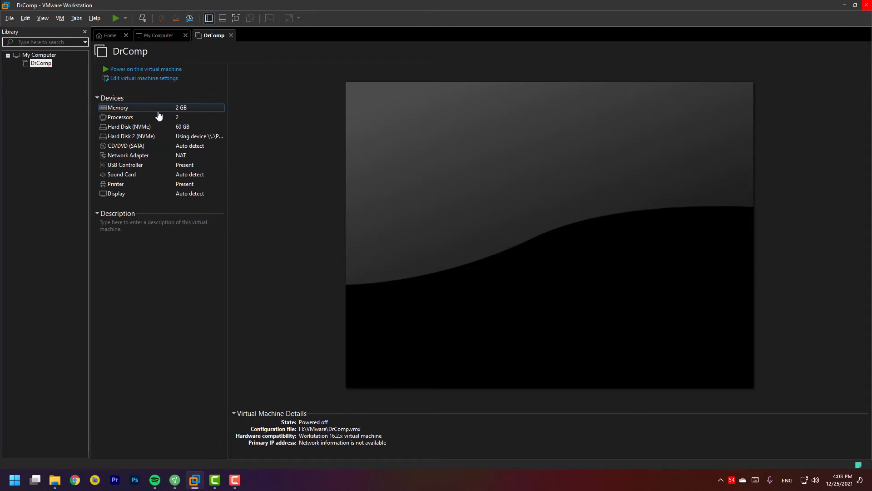
{"action": "left_click", "coordinate": [114, 18]}
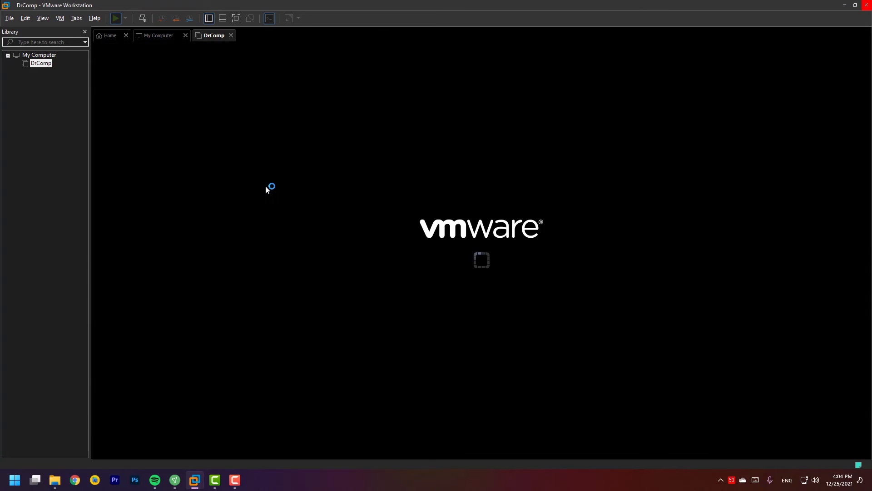
{"action": "left_click", "coordinate": [482, 273]}
{"action": "left_click", "coordinate": [446, 278]}
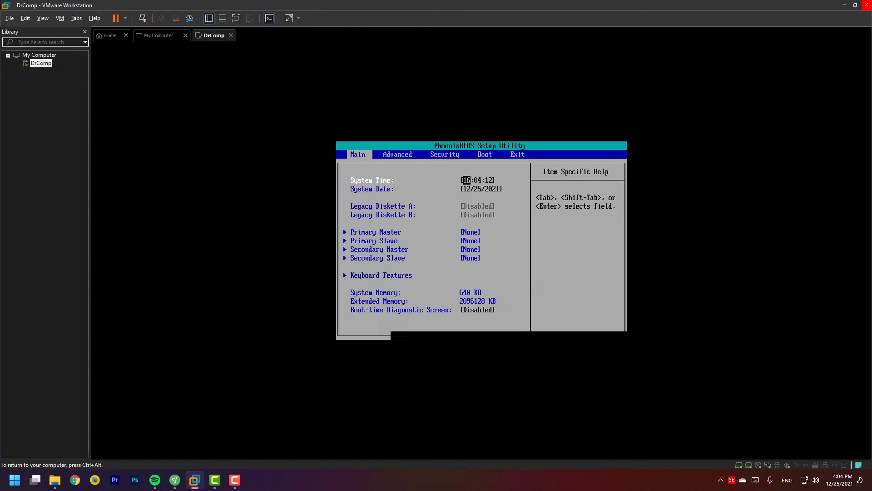
{"action": "key", "text": "ctrl+alt"}
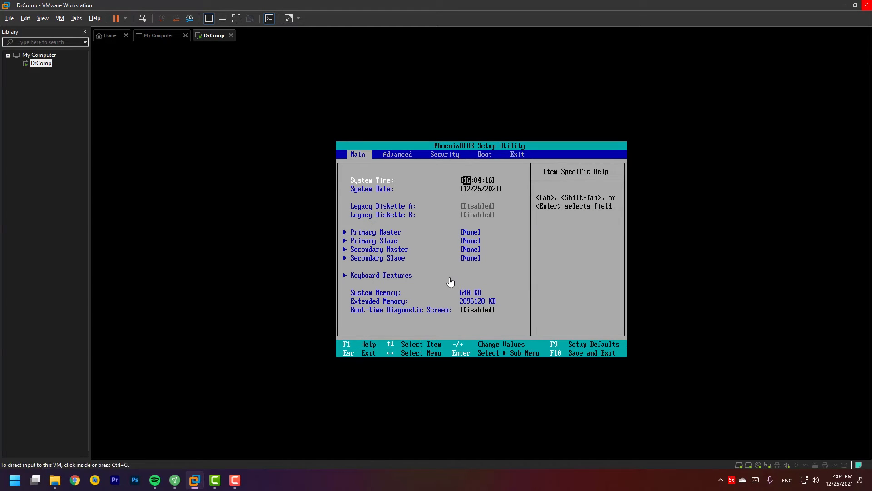
{"action": "left_click", "coordinate": [616, 154]}
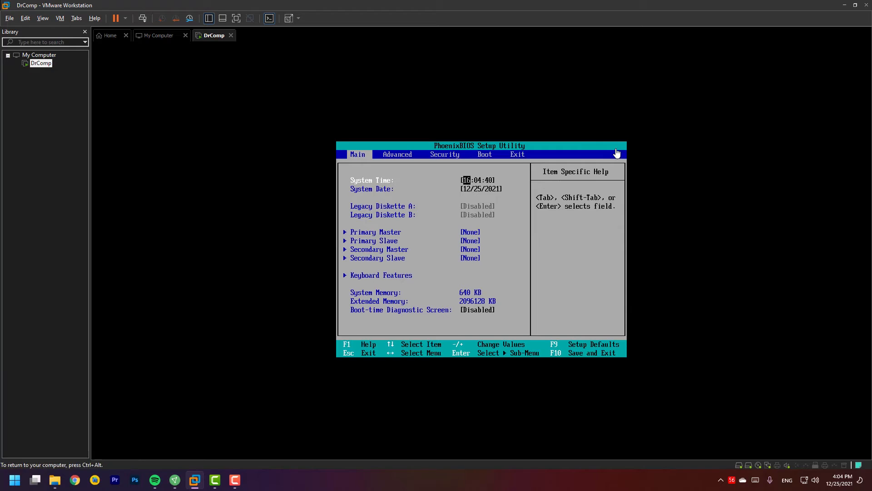
Make NVMe (13:0.0:2) the first Hard Drive entry in the BIOS boot order, then save the configuration and exit.
{"action": "key", "text": "Right"}
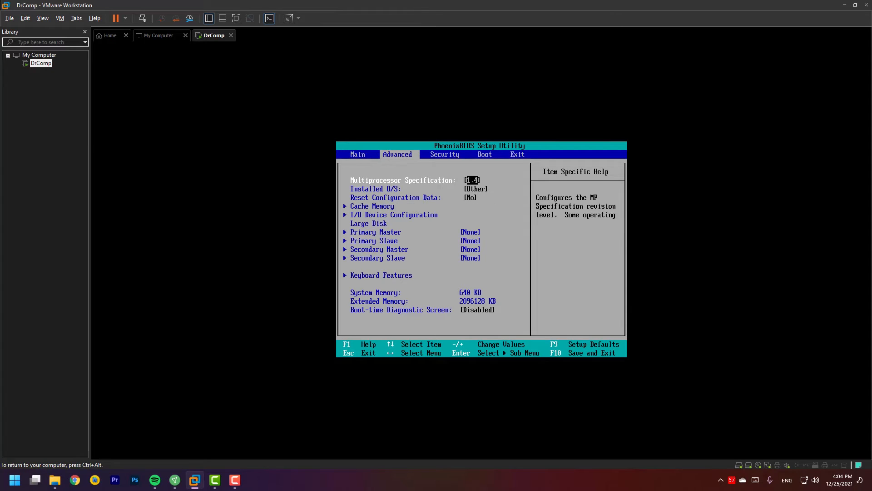
{"action": "key", "text": "Right"}
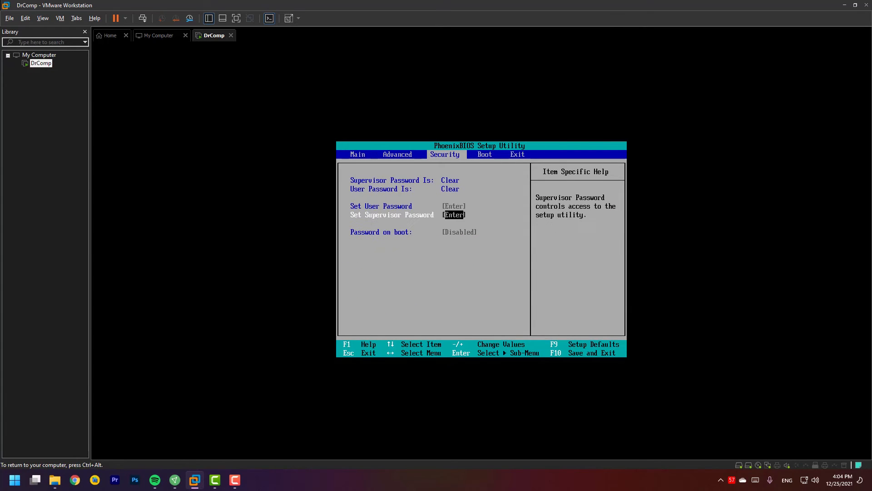
{"action": "key", "text": "Right"}
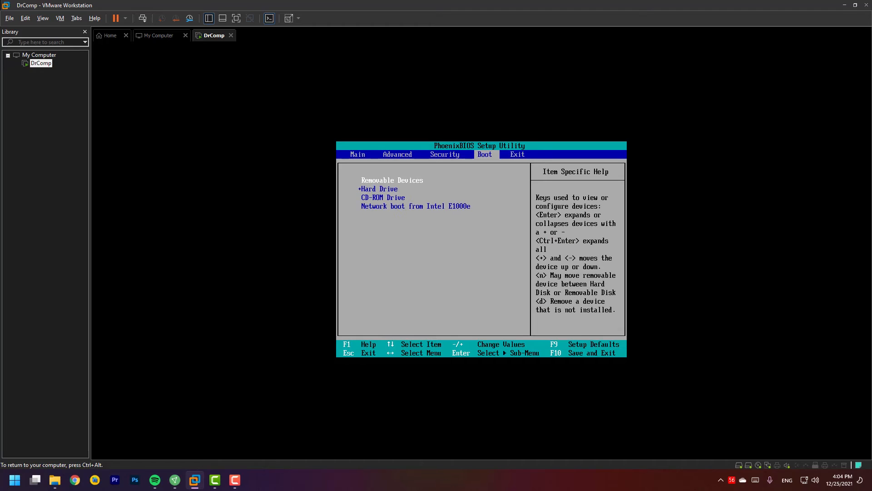
{"action": "key", "text": "Return"}
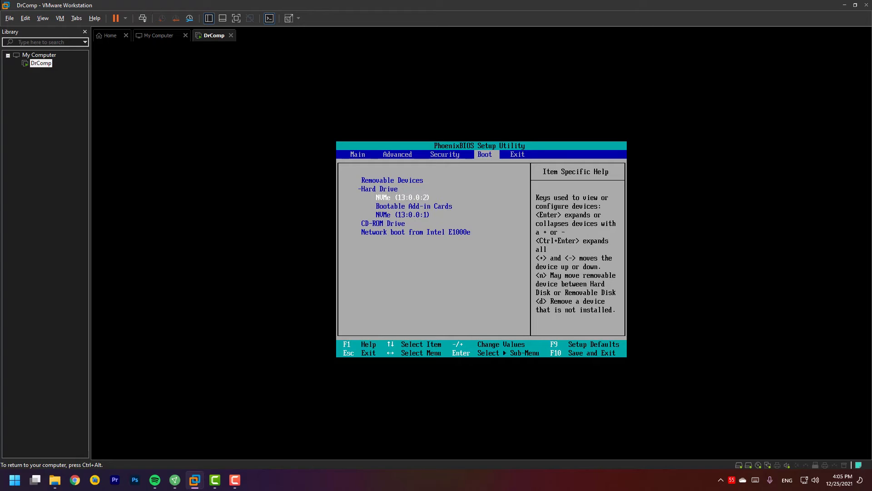
{"action": "key", "text": "F10"}
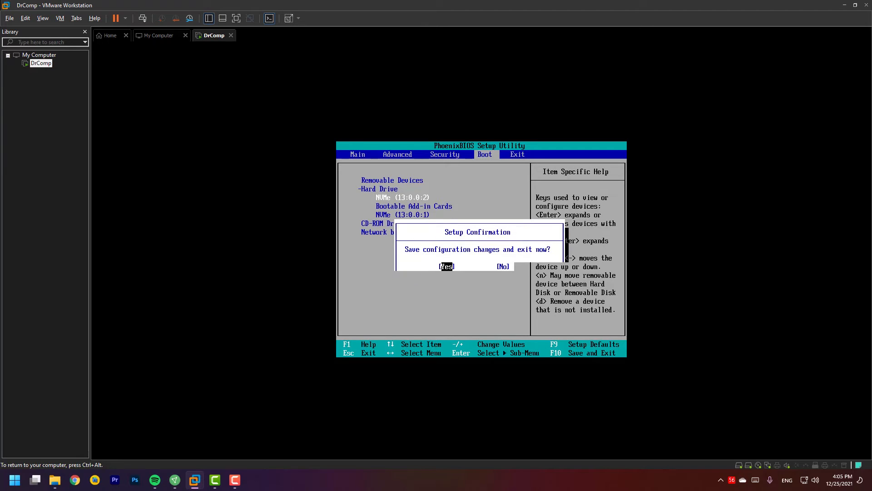
{"action": "key", "text": "Return"}
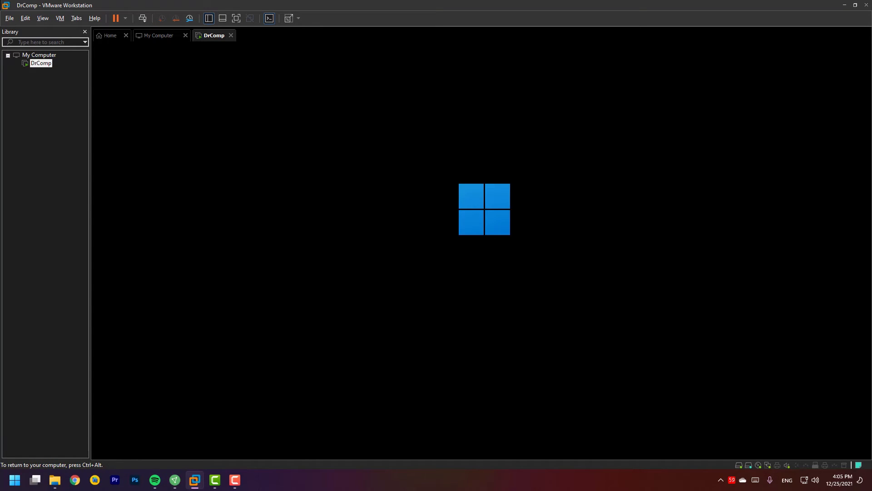
Show the virtual machine full screen, keep English (United States) and the US keyboard in Windows Setup, and start the installation.
{"action": "key", "text": "ctrl+alt"}
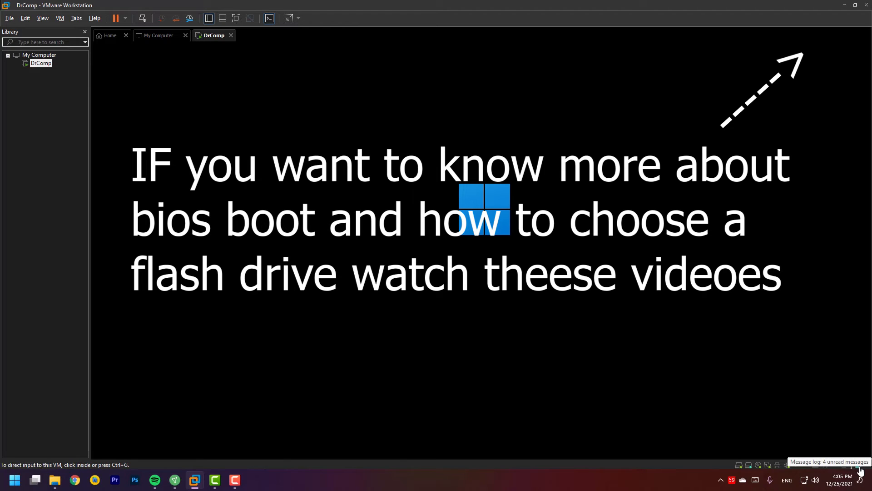
{"action": "left_click", "coordinate": [237, 18]}
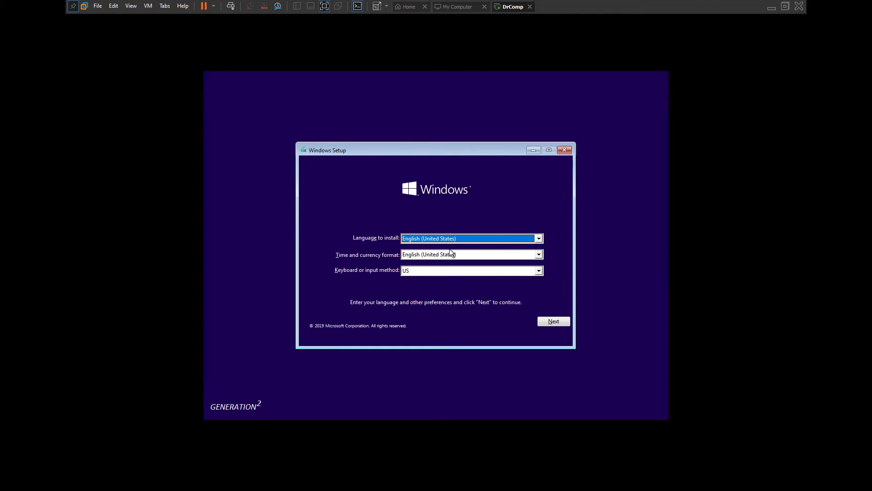
{"action": "left_click", "coordinate": [543, 321]}
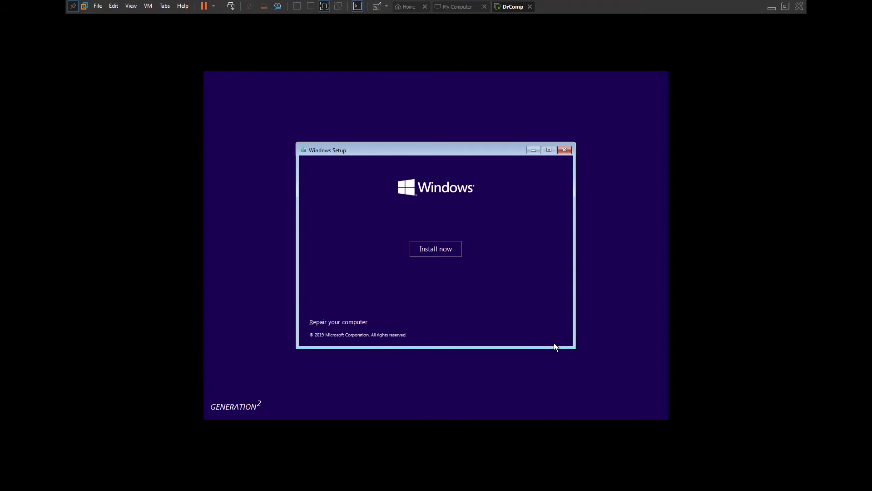
{"action": "left_click", "coordinate": [429, 253]}
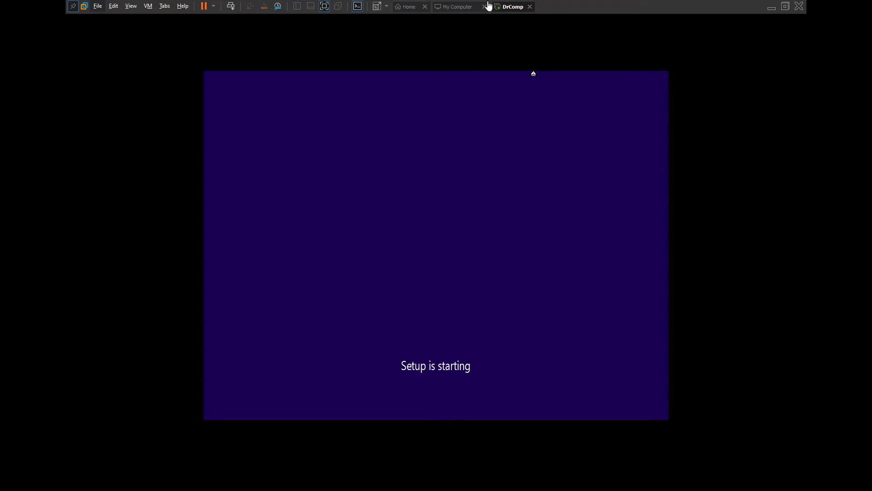
{"action": "left_click", "coordinate": [789, 8]}
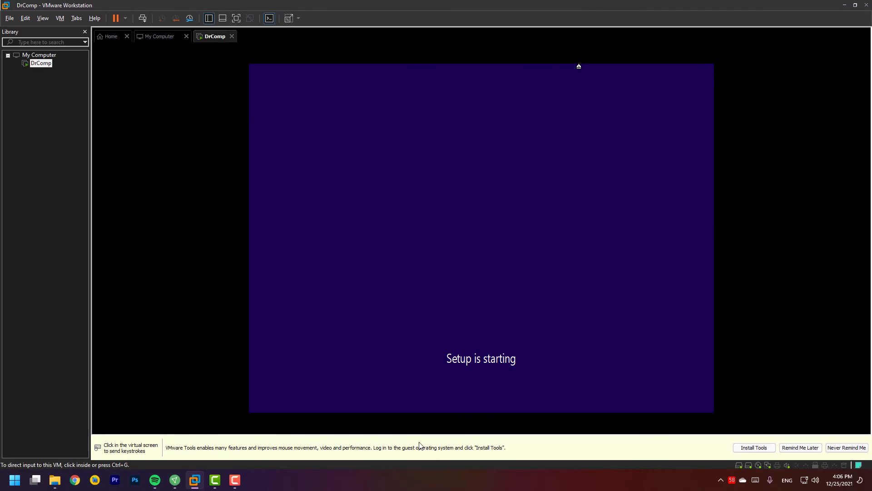
{"action": "left_click", "coordinate": [234, 484]}
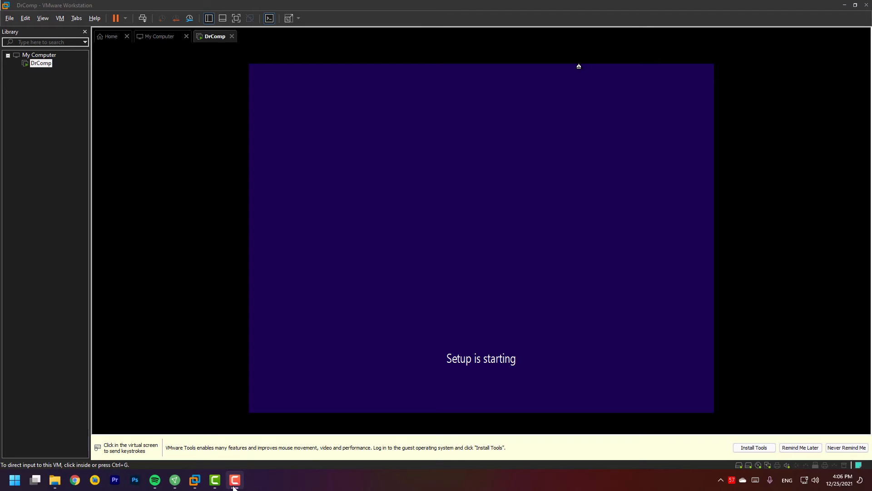
{"action": "left_click", "coordinate": [270, 18]}
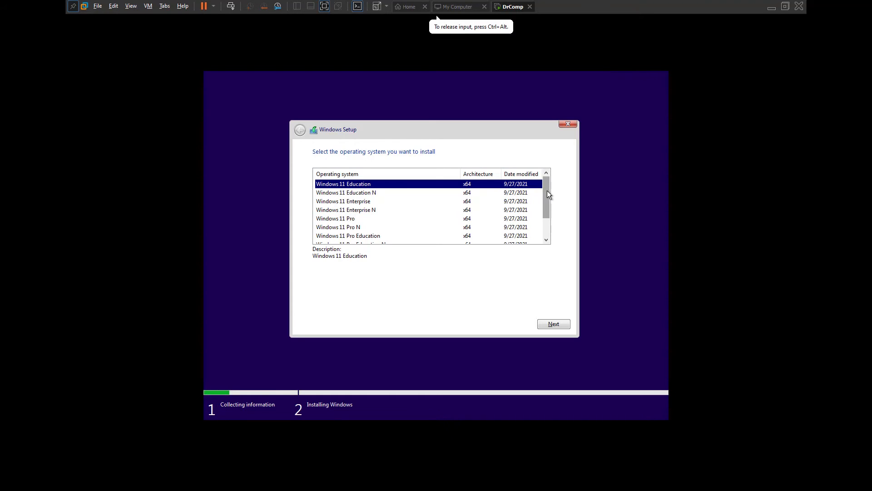
Choose Windows 11 Enterprise as the operating system to install and accept the license terms.
{"action": "left_click", "coordinate": [360, 201]}
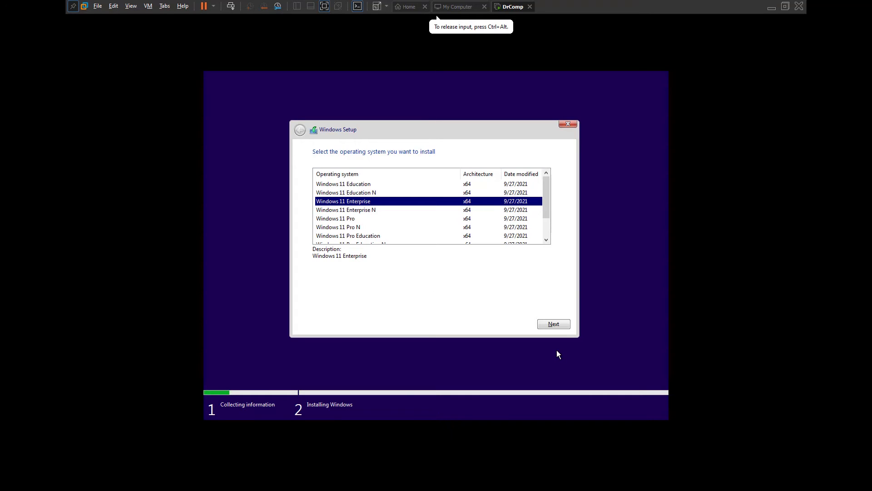
{"action": "left_click", "coordinate": [555, 325]}
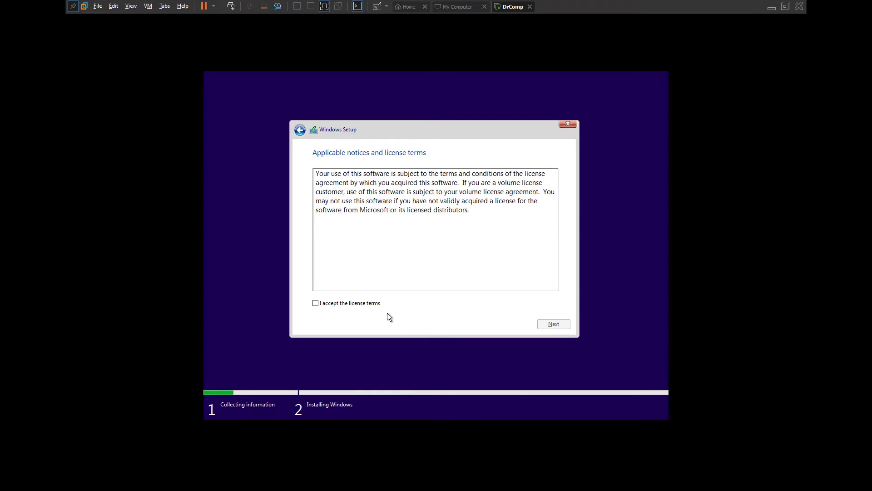
{"action": "left_click", "coordinate": [364, 303]}
{"action": "left_click", "coordinate": [547, 325]}
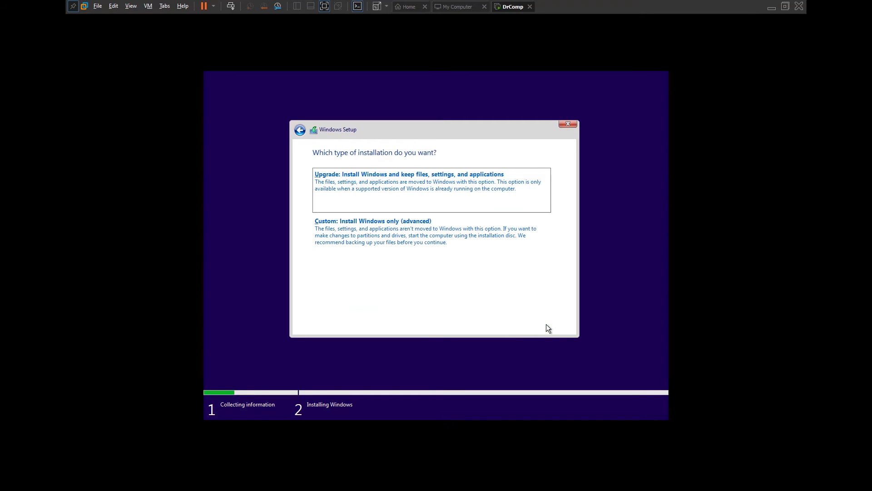
Choose a custom installation, create a partition from all of Drive 0's unallocated space and install Windows on it.
{"action": "left_click", "coordinate": [380, 235]}
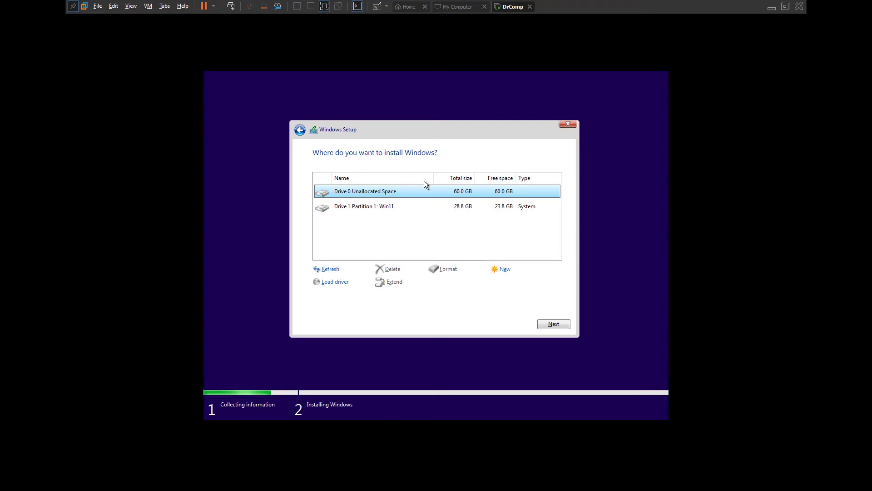
{"action": "left_click", "coordinate": [504, 270]}
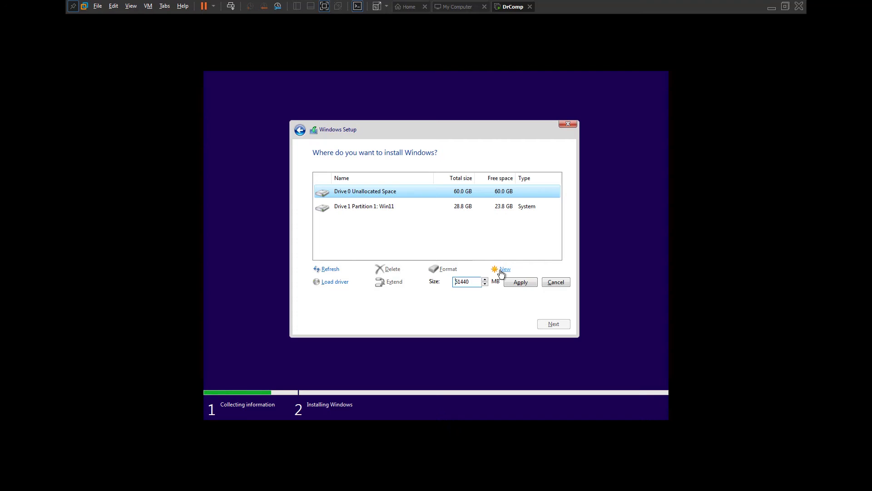
{"action": "left_click", "coordinate": [521, 282]}
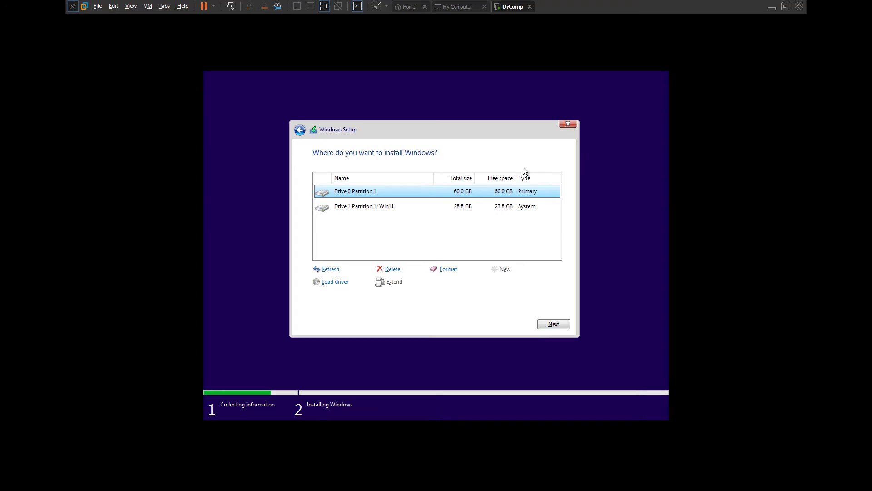
{"action": "left_click", "coordinate": [554, 324]}
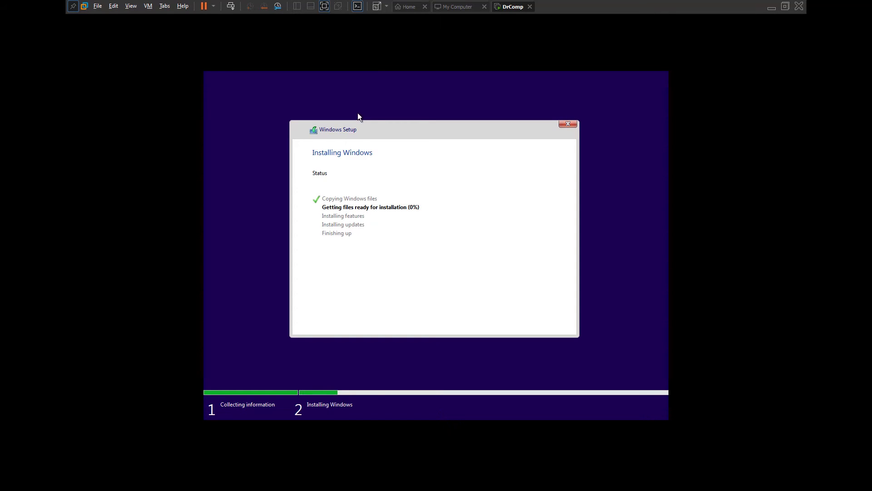
Unpin the full-screen toolbar, return the restarted virtual machine to full screen and boot it into Windows 11.
{"action": "left_click", "coordinate": [74, 9]}
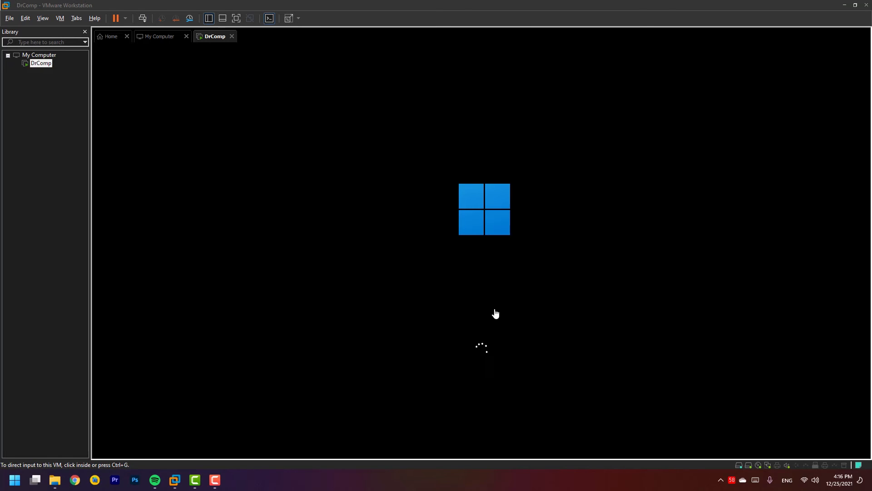
{"action": "left_click", "coordinate": [235, 20]}
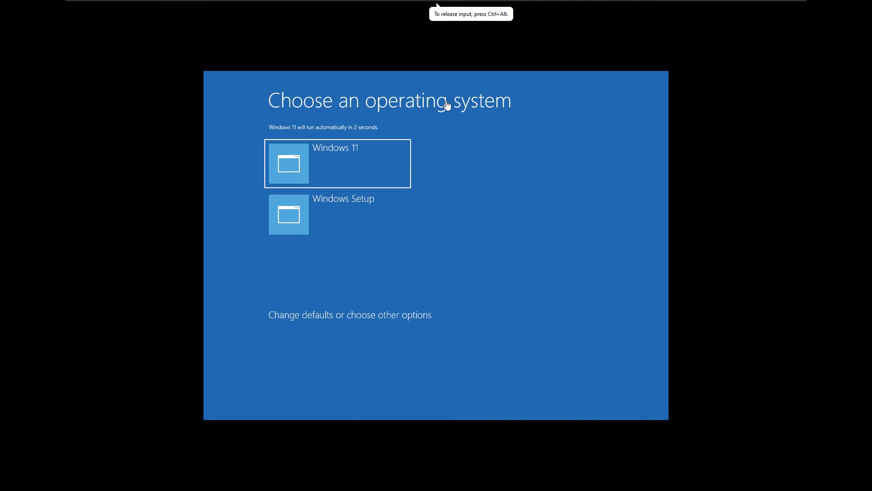
{"action": "left_click", "coordinate": [350, 160]}
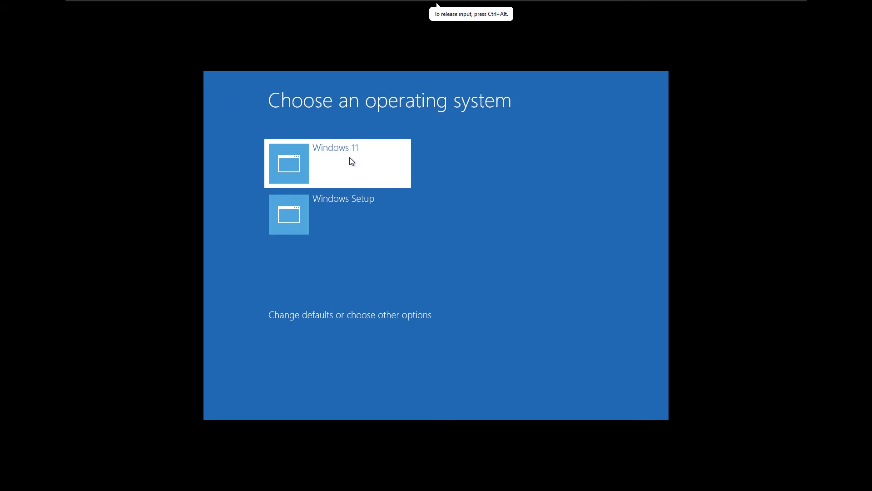
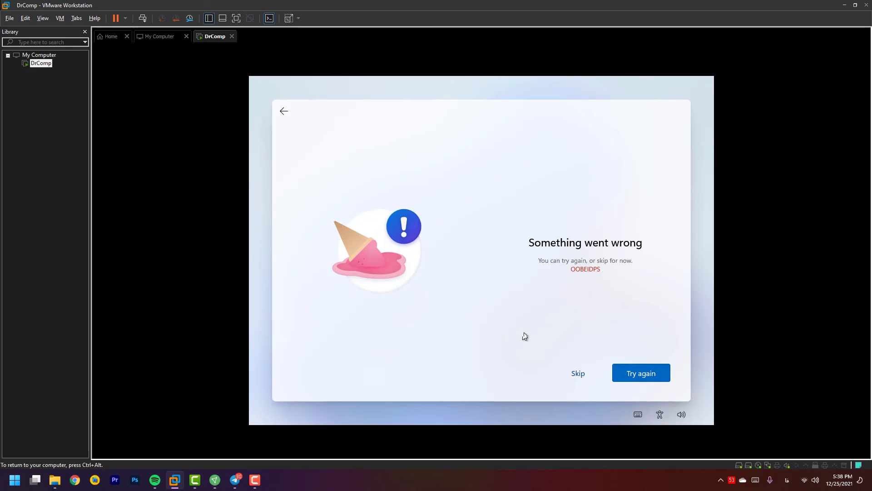
Skip the OOBEIDPS error page, show the virtual machine full screen and try DrComp as the device's user name.
{"action": "left_click", "coordinate": [576, 378]}
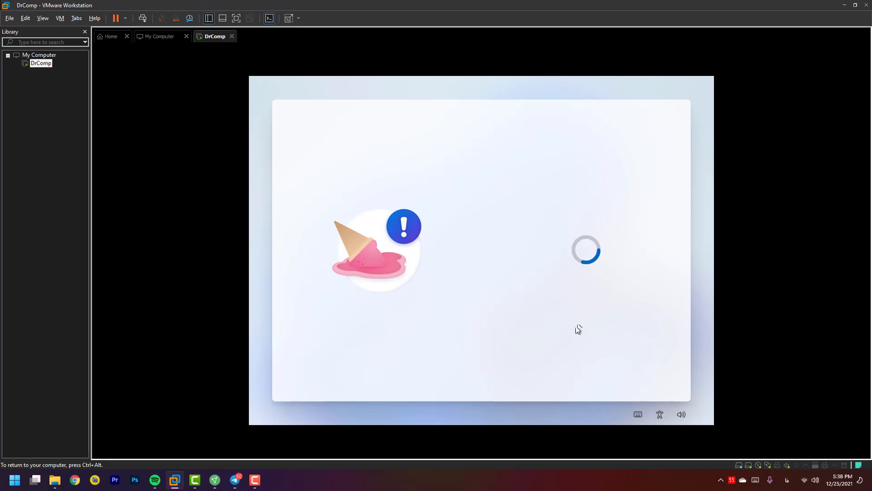
{"action": "left_click", "coordinate": [237, 17]}
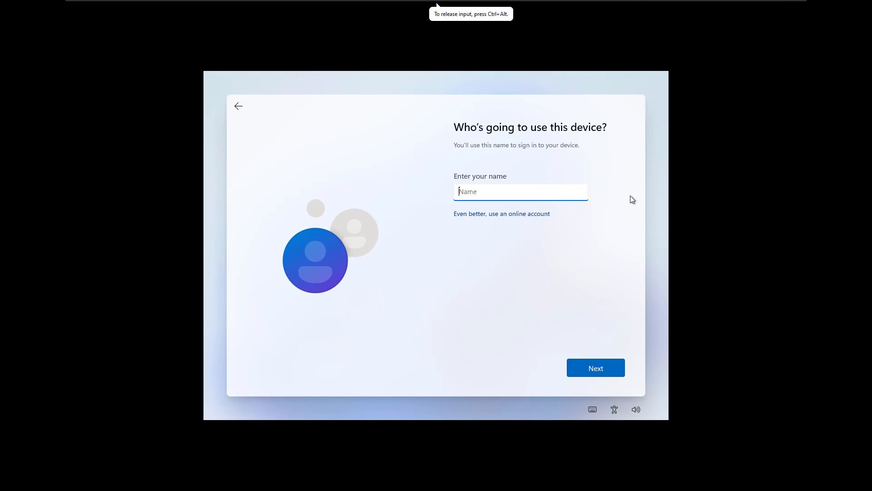
{"action": "type", "text": "DrComp"}
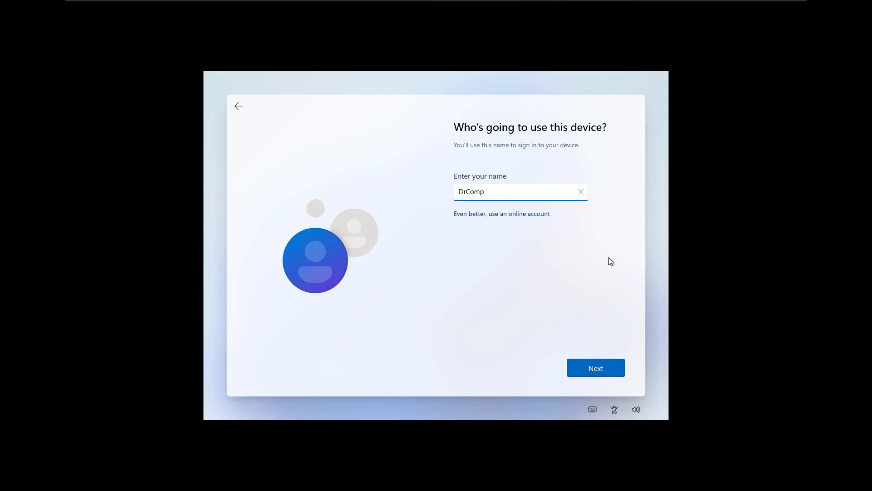
{"action": "left_click", "coordinate": [603, 371]}
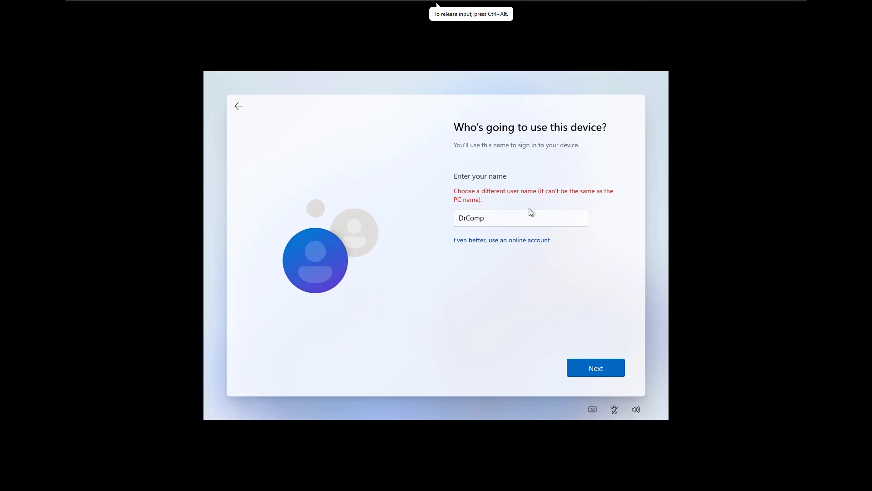
Replace DrComp with the user's first name as the device's user name and continue to the password page.
{"action": "left_click", "coordinate": [535, 219]}
{"action": "key", "text": "ctrl+a"}
{"action": "key", "text": "BackSpace"}
{"action": "type", "text": "Reza"}
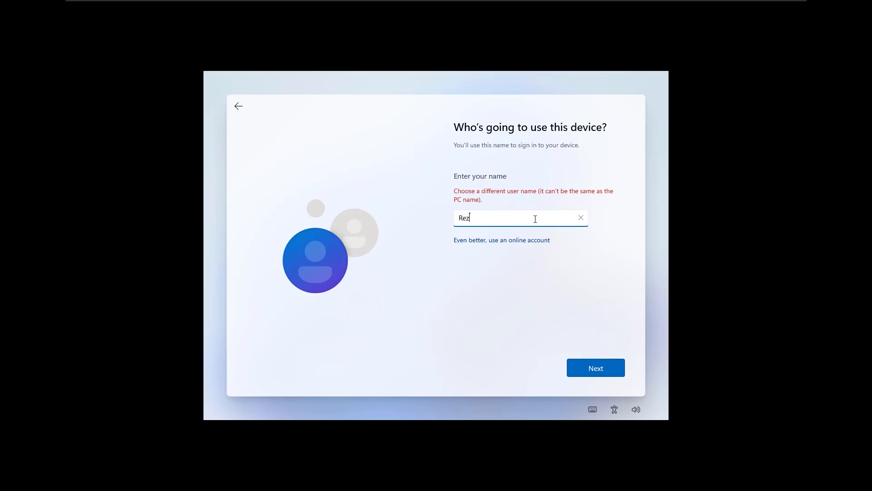
{"action": "left_click", "coordinate": [586, 362]}
{"action": "left_click", "coordinate": [590, 368]}
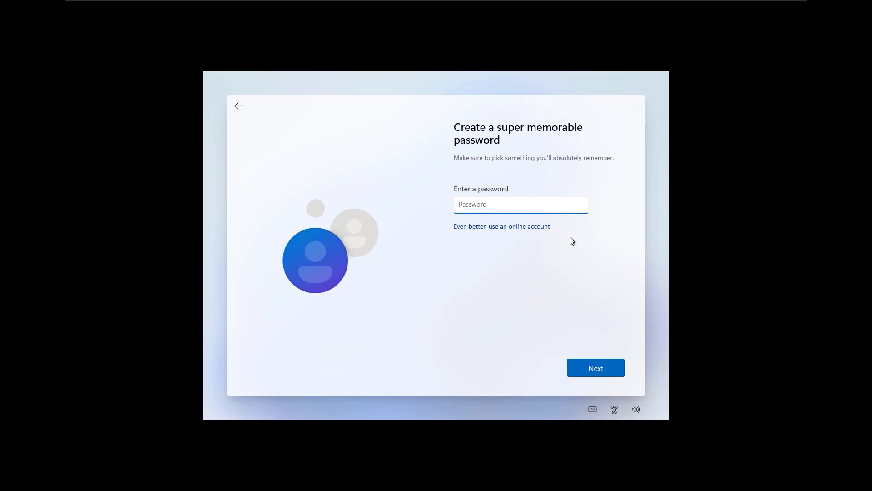
Leave the account password blank and accept the default privacy settings.
{"action": "left_click", "coordinate": [593, 367]}
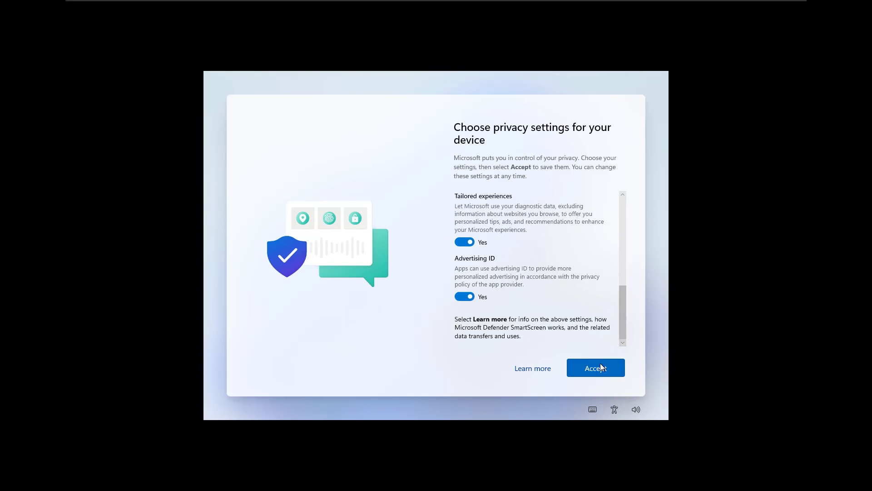
{"action": "left_click", "coordinate": [599, 367]}
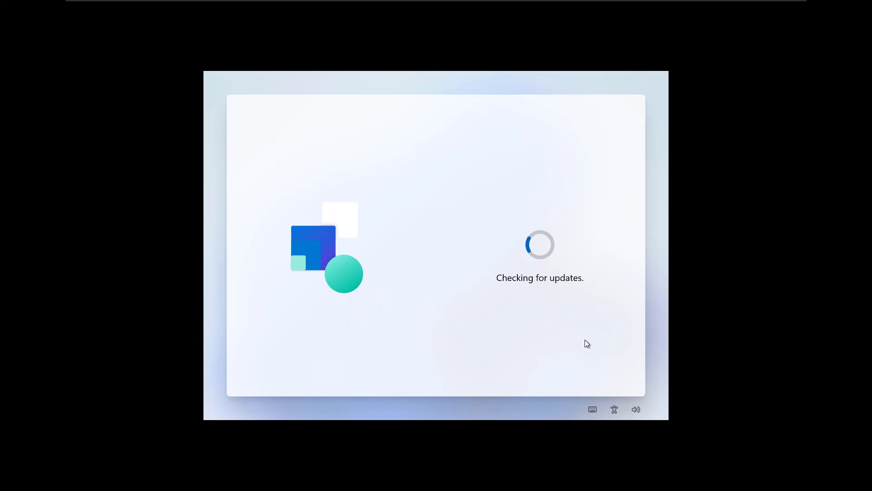
Leave full screen and try the Free Stretch and Keep Aspect Ratio Stretch display modes, restoring the unstretched full-screen view.
{"action": "key", "text": "ctrl+alt+Return"}
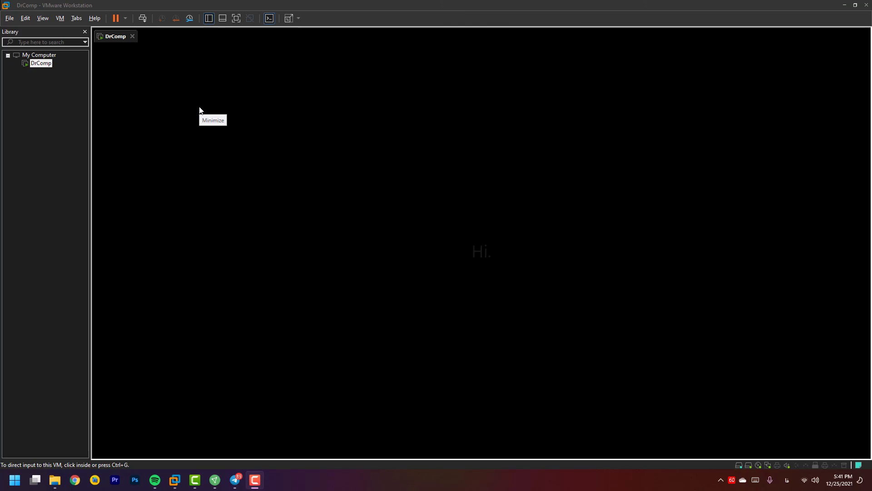
{"action": "left_click", "coordinate": [236, 18]}
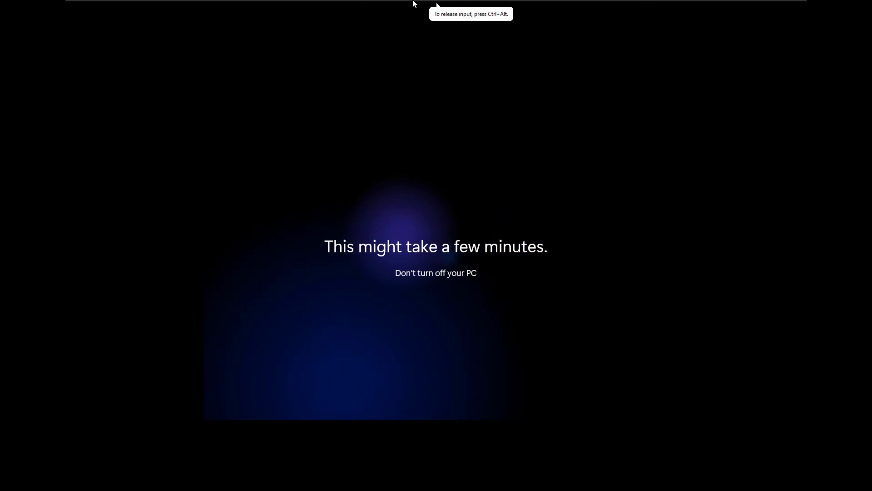
{"action": "mouse_move", "coordinate": [414, 3]}
{"action": "left_click", "coordinate": [322, 6]}
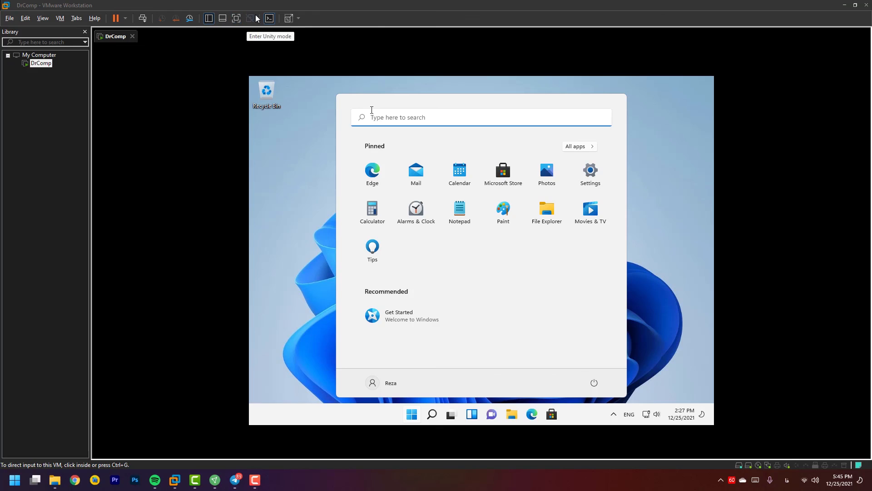
{"action": "left_click", "coordinate": [298, 18]}
{"action": "left_click", "coordinate": [297, 29]}
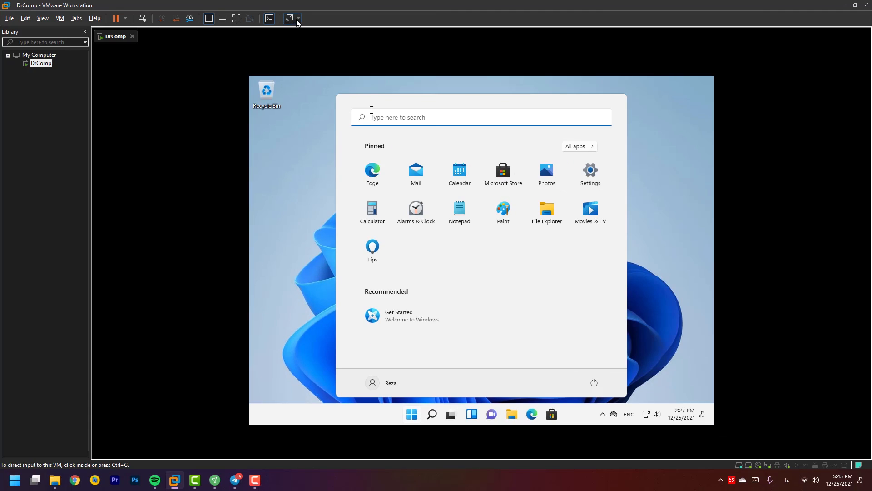
{"action": "left_click", "coordinate": [298, 18]}
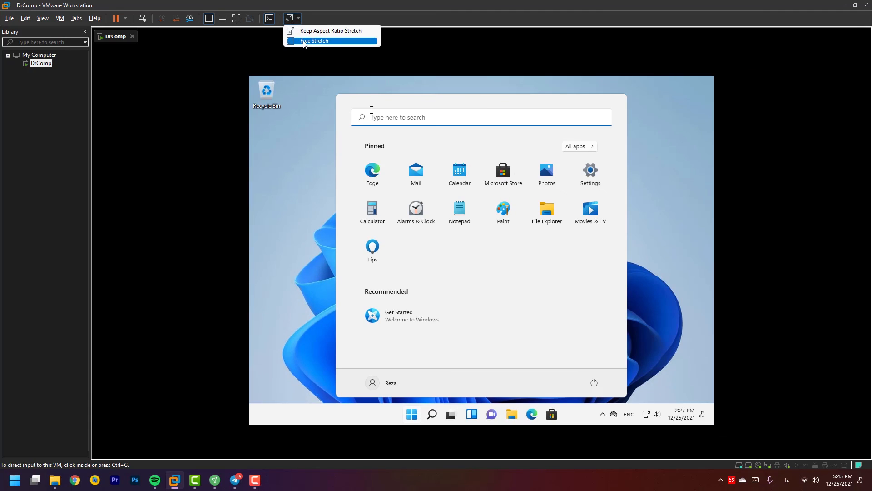
{"action": "left_click", "coordinate": [313, 39]}
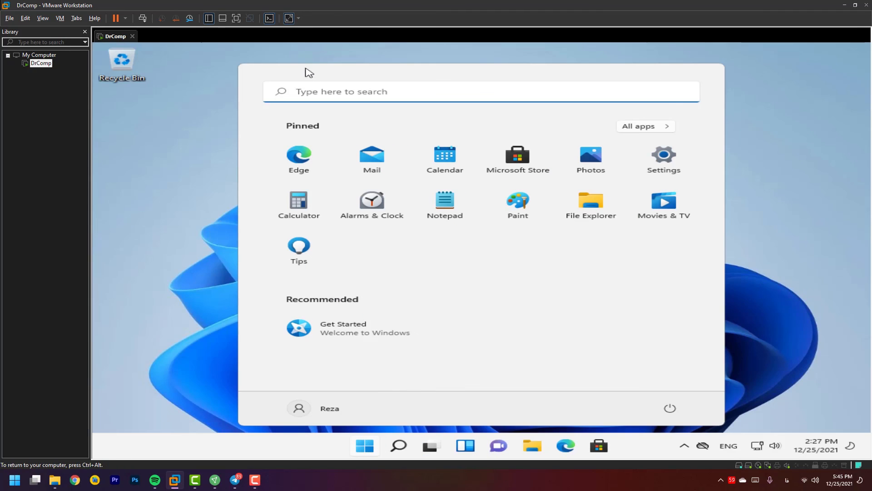
{"action": "left_click", "coordinate": [299, 18]}
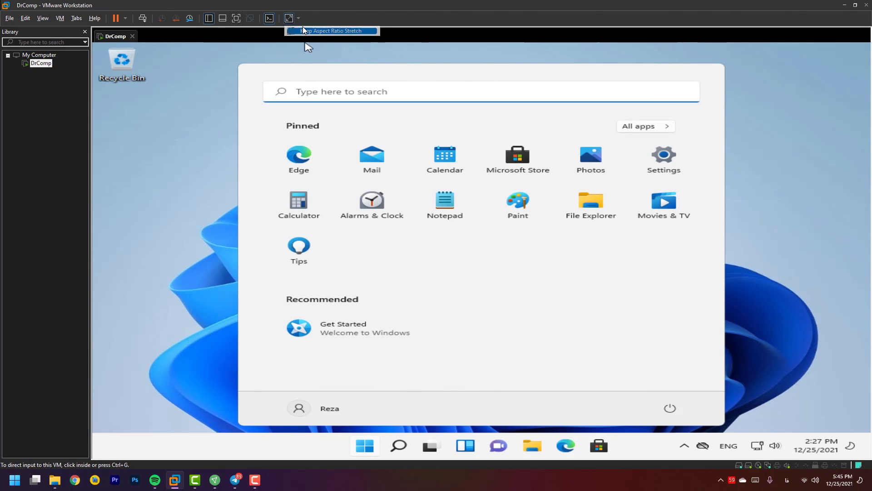
{"action": "left_click", "coordinate": [304, 29]}
{"action": "left_click", "coordinate": [289, 18]}
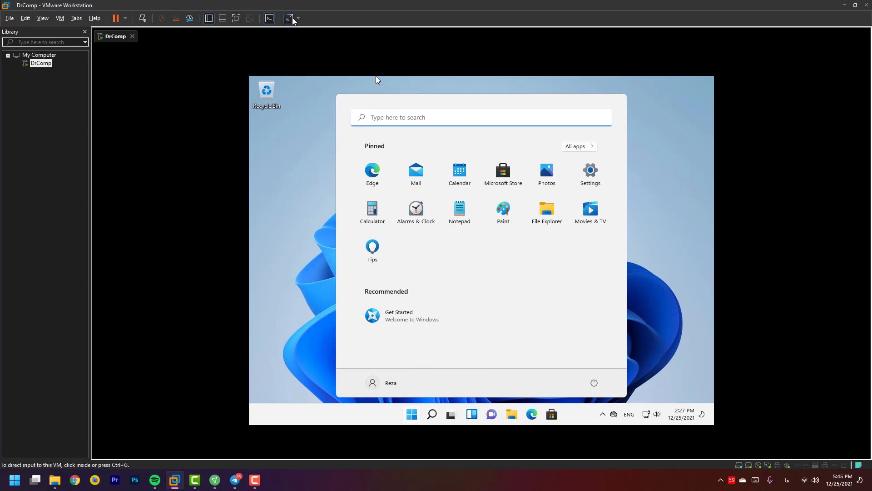
{"action": "left_click", "coordinate": [237, 18]}
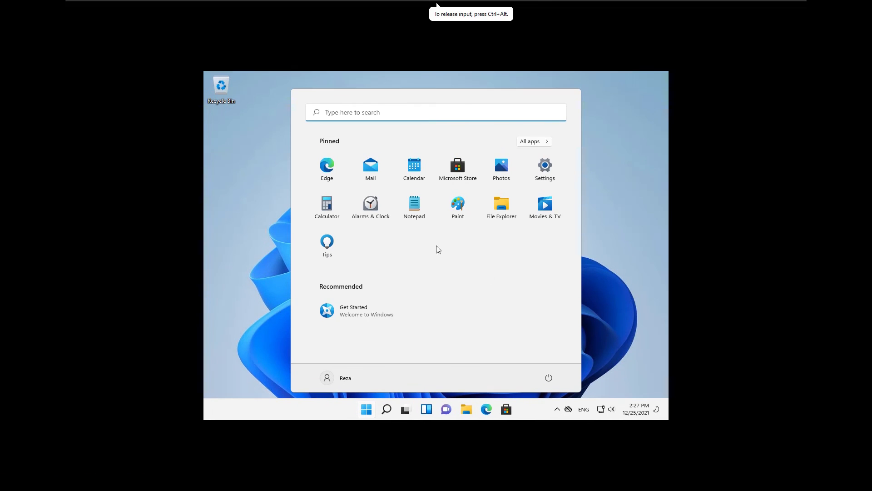
Open and close the Start menu to look over its pinned apps and the new Windows 11 desktop.
{"action": "left_click", "coordinate": [598, 225]}
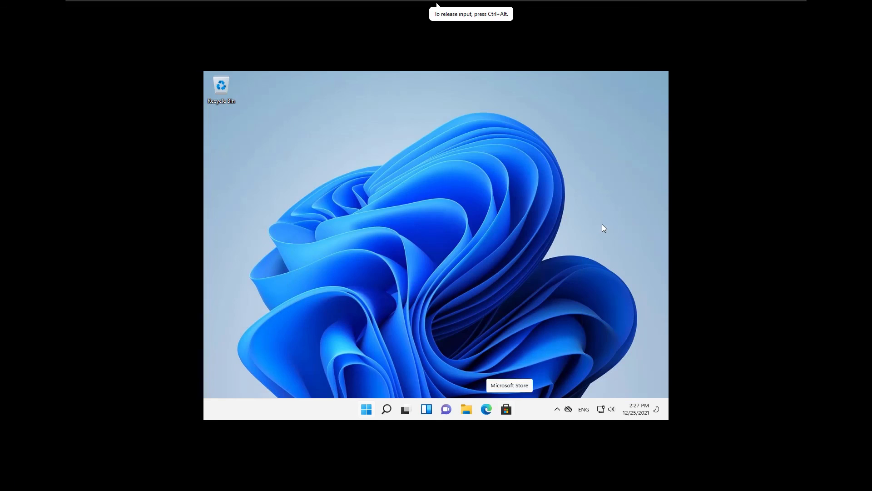
{"action": "key", "text": "super"}
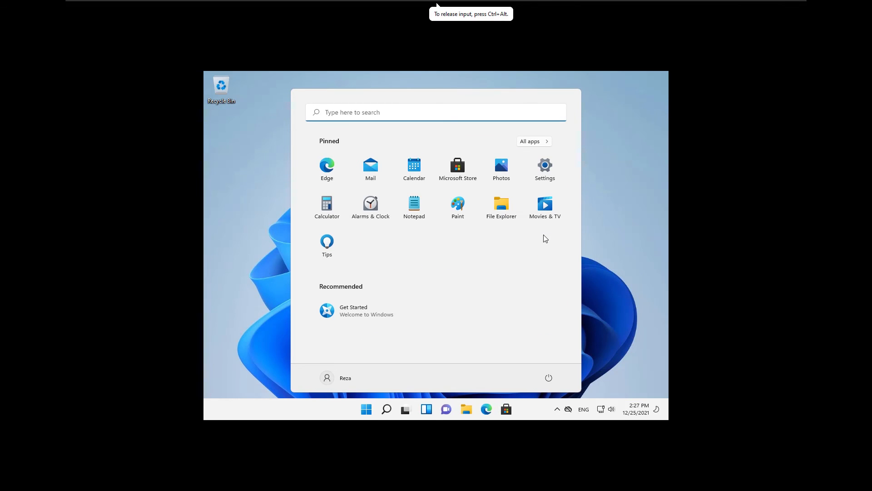
{"action": "left_click", "coordinate": [594, 221]}
{"action": "key", "text": "super"}
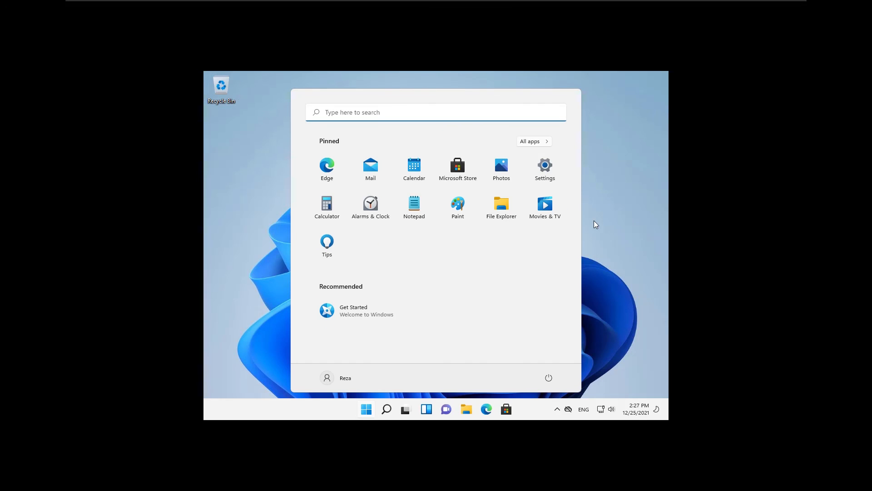
{"action": "key", "text": "Down"}
{"action": "key", "text": "Up"}
{"action": "key", "text": "Tab"}
{"action": "key", "text": "Escape"}
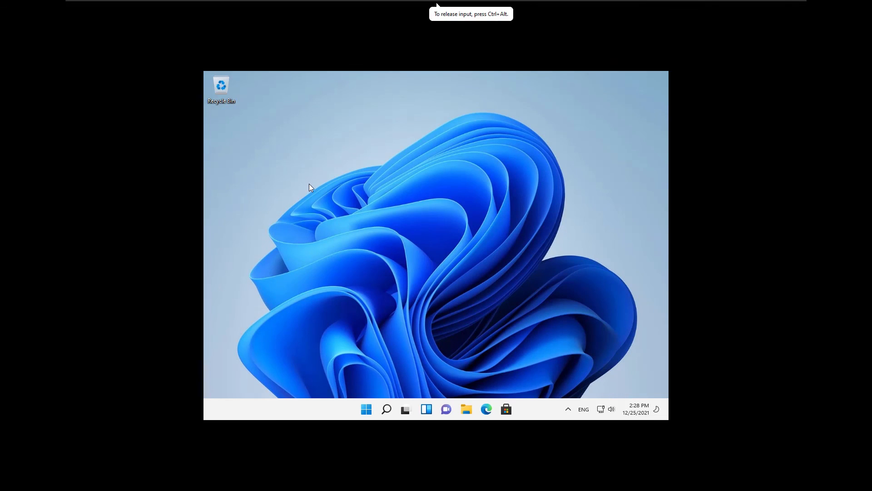
Open File Explorer in the guest, view the general Folder Options and close them without changes.
{"action": "key", "text": "super+e"}
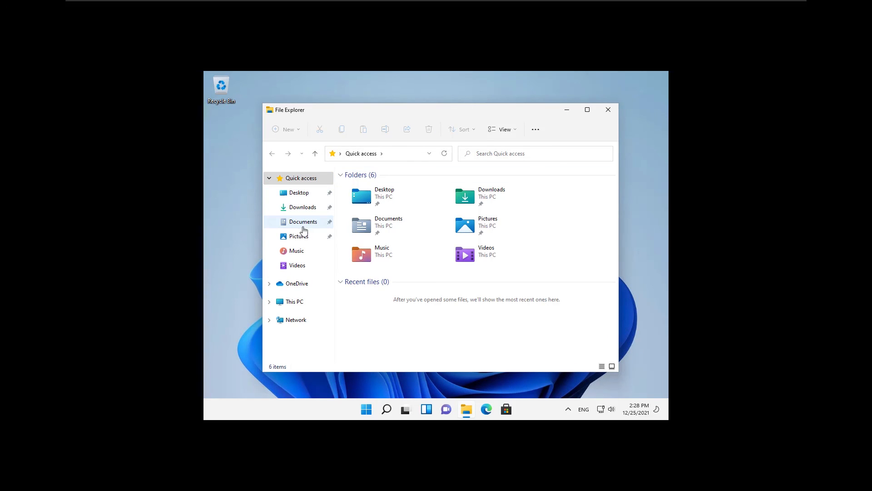
{"action": "left_click", "coordinate": [540, 130]}
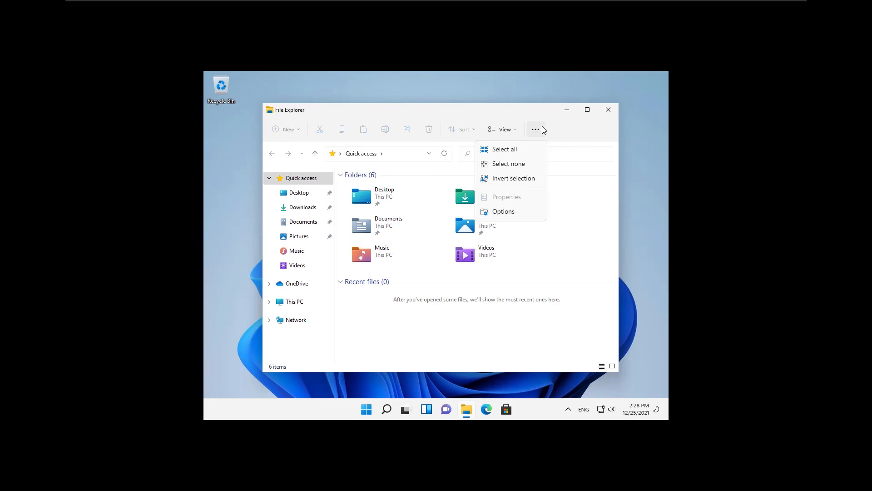
{"action": "left_click", "coordinate": [521, 216]}
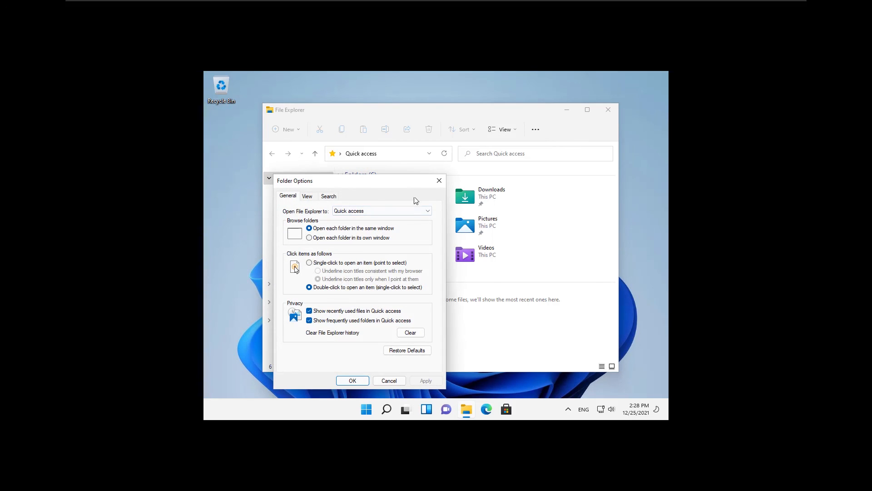
{"action": "left_click", "coordinate": [439, 180]}
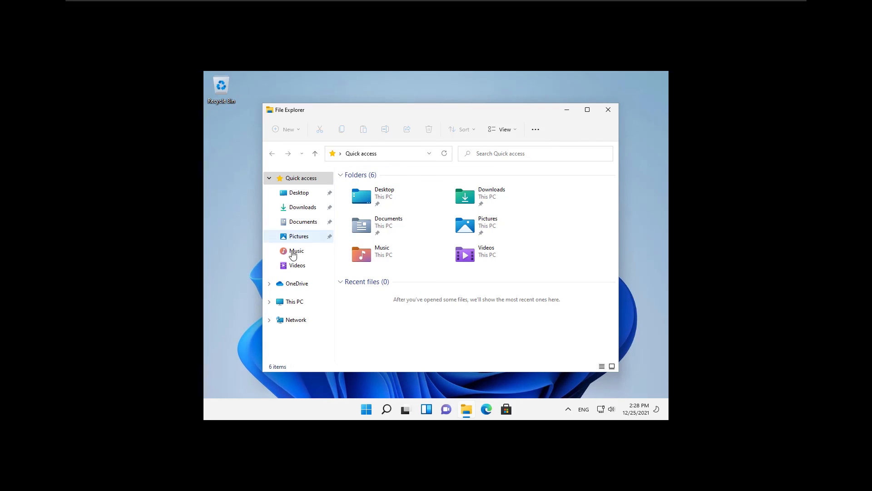
Open the properties of This PC and examine the device specifications, including installed RAM, and the Windows specifications.
{"action": "left_click", "coordinate": [312, 302]}
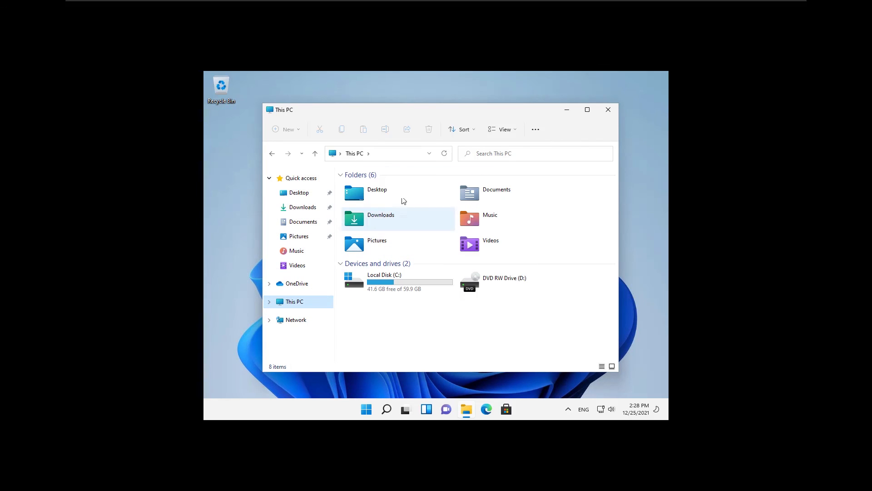
{"action": "left_click", "coordinate": [543, 126]}
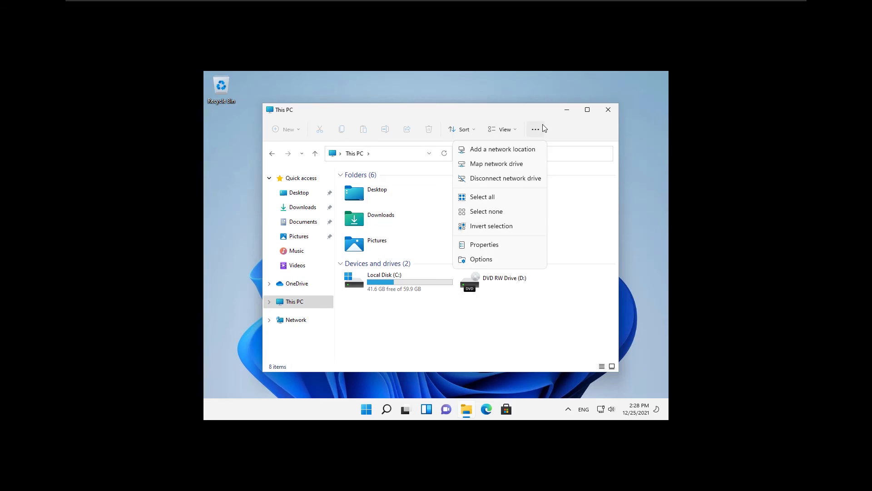
{"action": "left_click", "coordinate": [493, 245]}
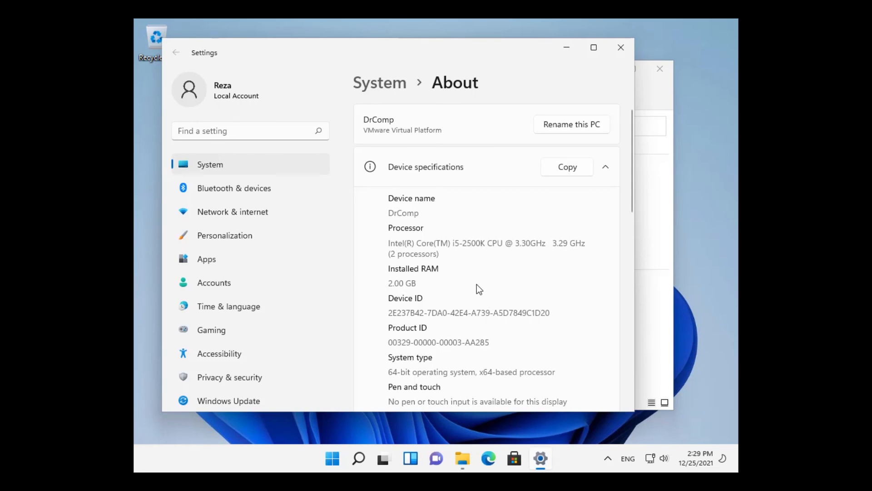
{"action": "scroll", "coordinate": [476, 284], "scroll_direction": "down", "scroll_amount": 3}
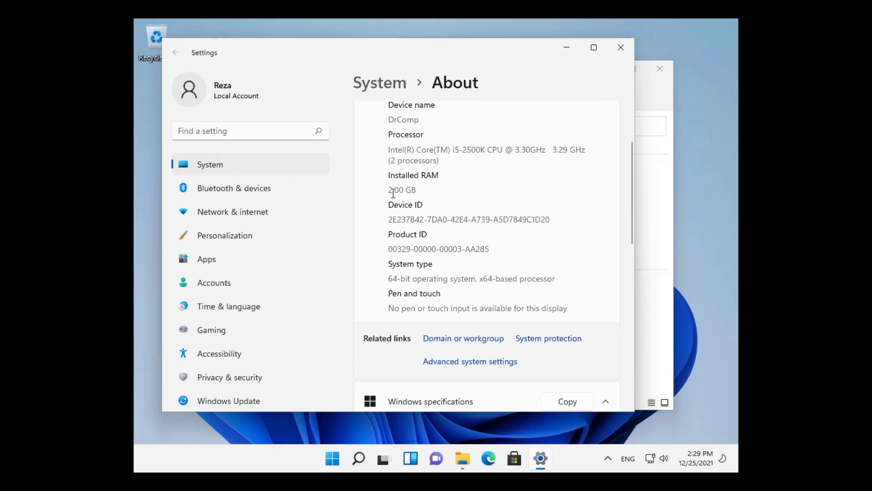
{"action": "left_click_drag", "start_coordinate": [388, 190], "coordinate": [419, 190]}
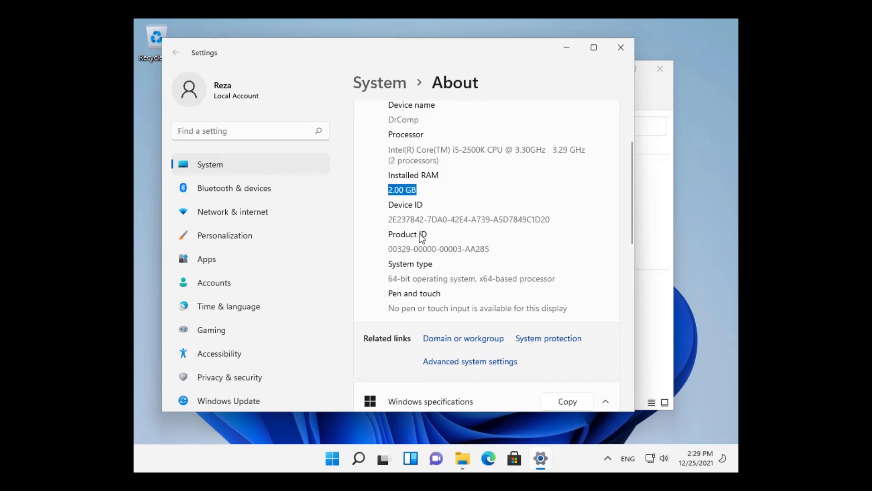
{"action": "left_click", "coordinate": [452, 260]}
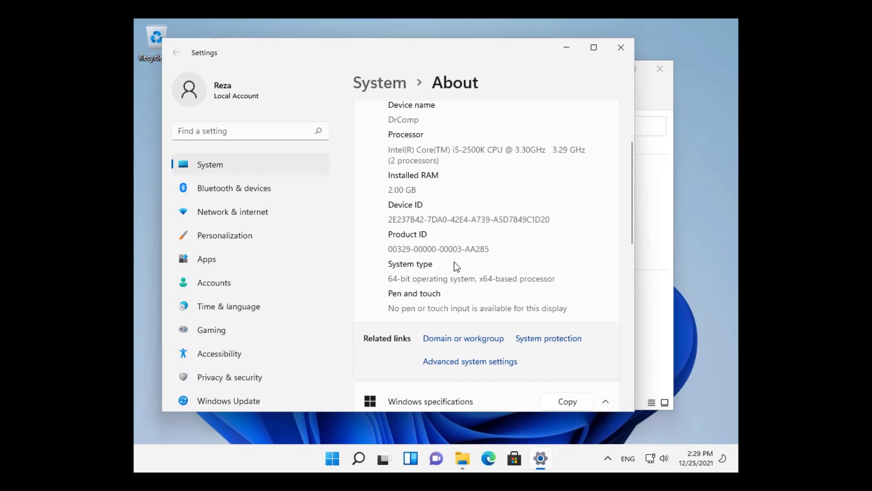
{"action": "scroll", "coordinate": [457, 267], "scroll_direction": "up", "scroll_amount": 2}
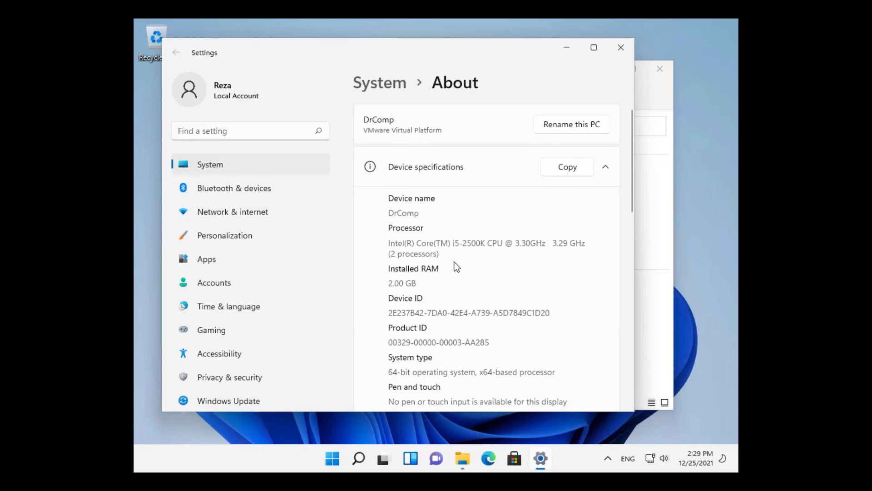
{"action": "scroll", "coordinate": [457, 267], "scroll_direction": "down", "scroll_amount": 10}
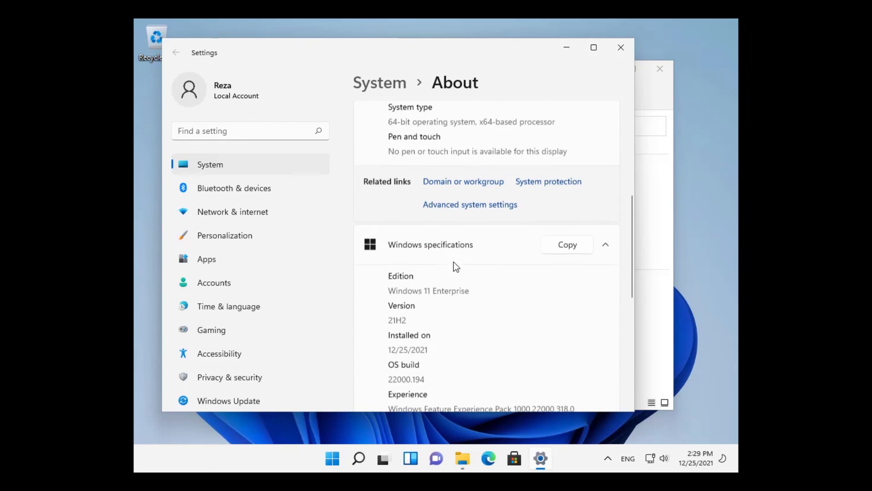